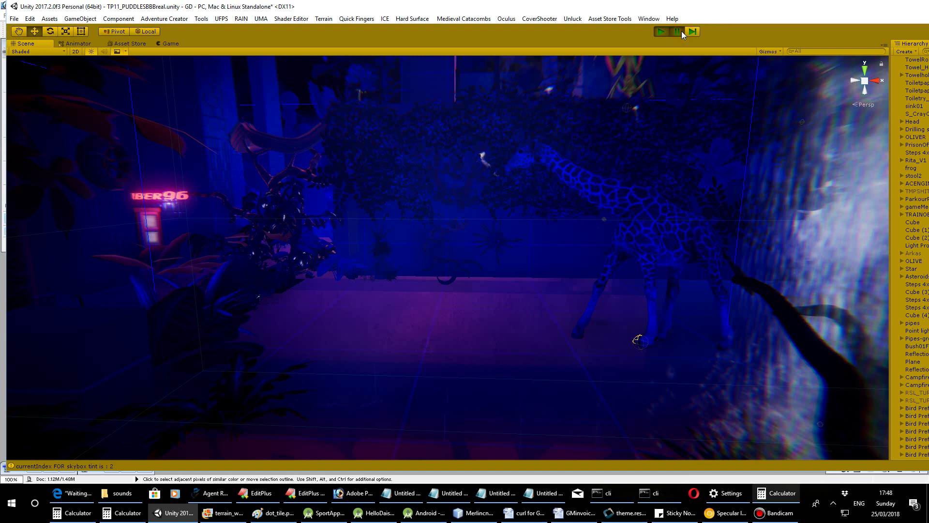
Walk the character down the alley and across the puddles reflecting the glowing Number96 sign
key(w)
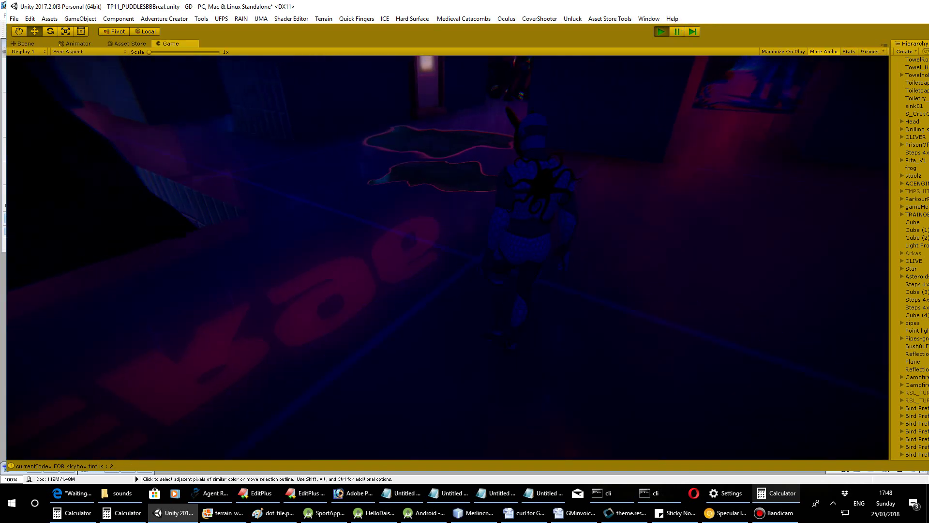
key(w)
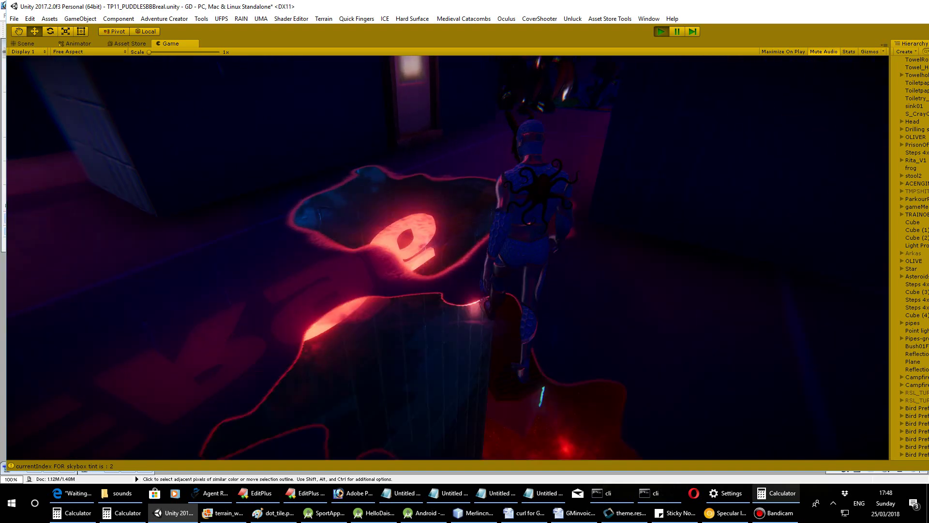
key(s)
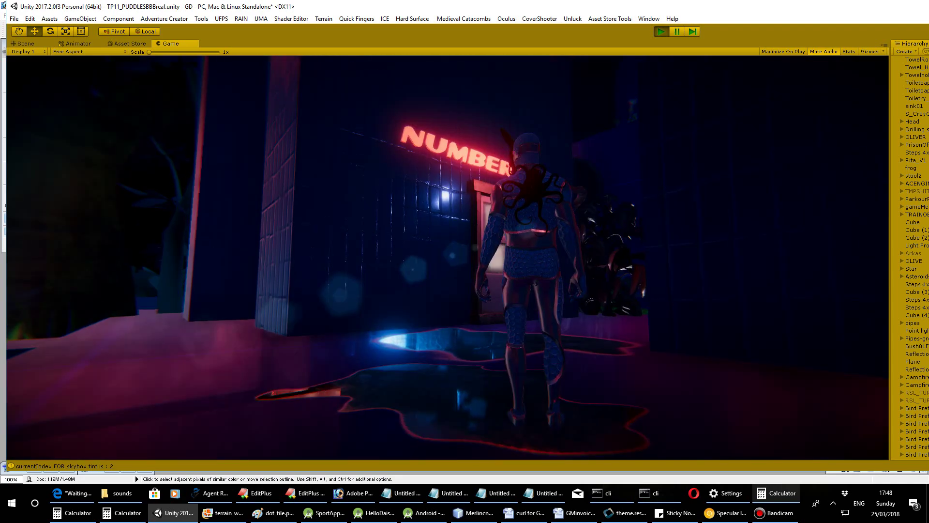
key(s)
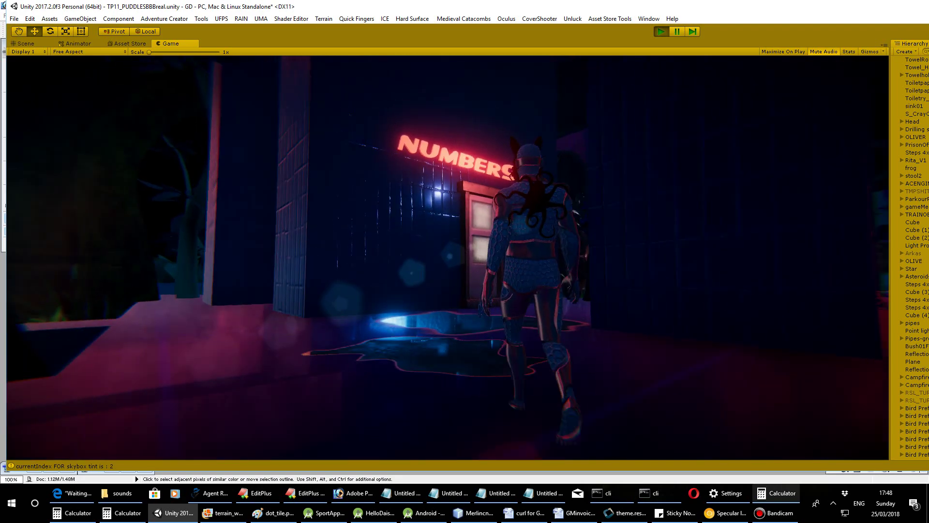
key(s)
key(w)
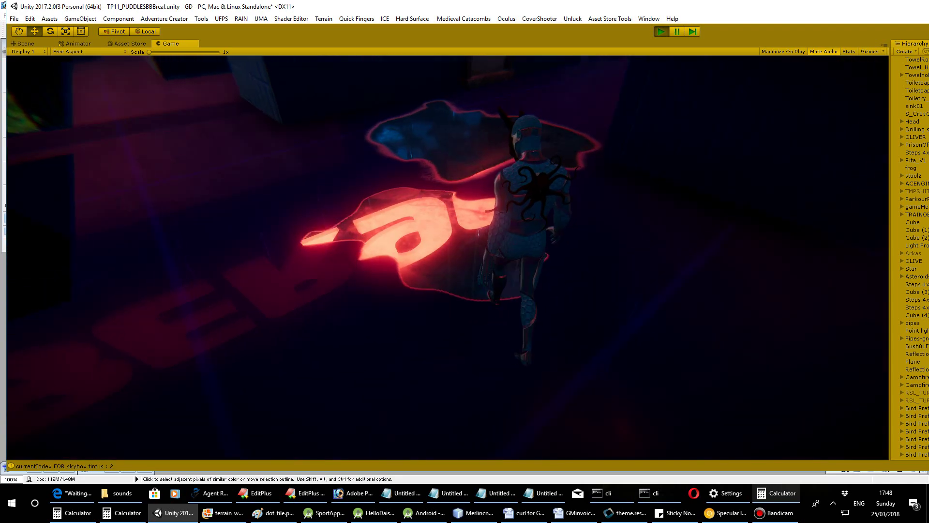
key(w)
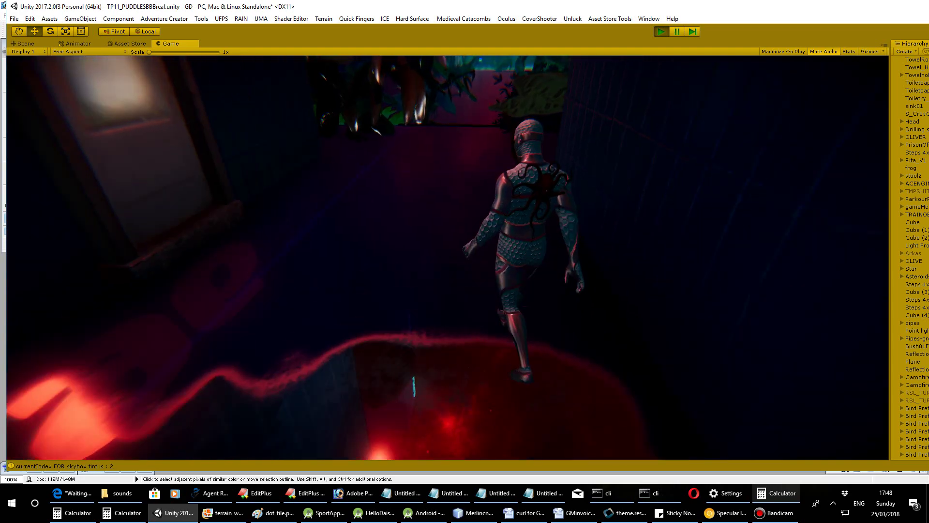
key(w)
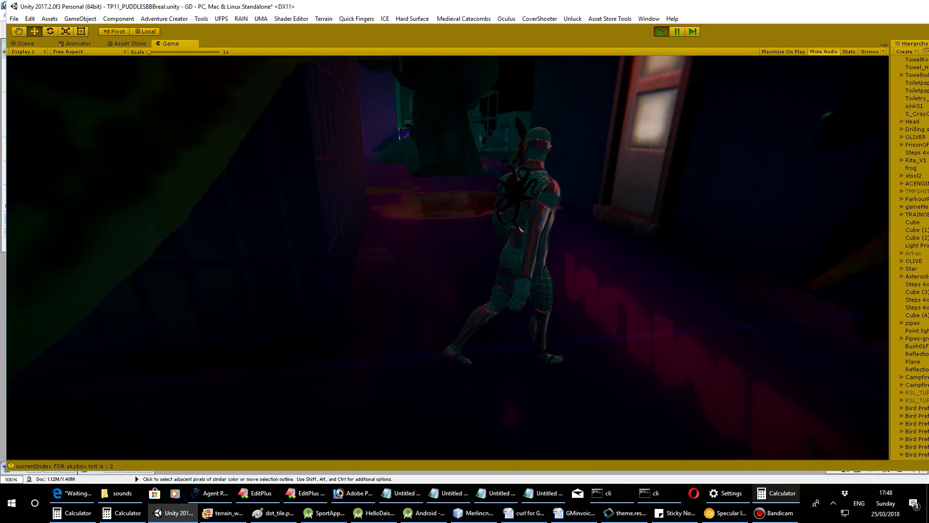
key(w)
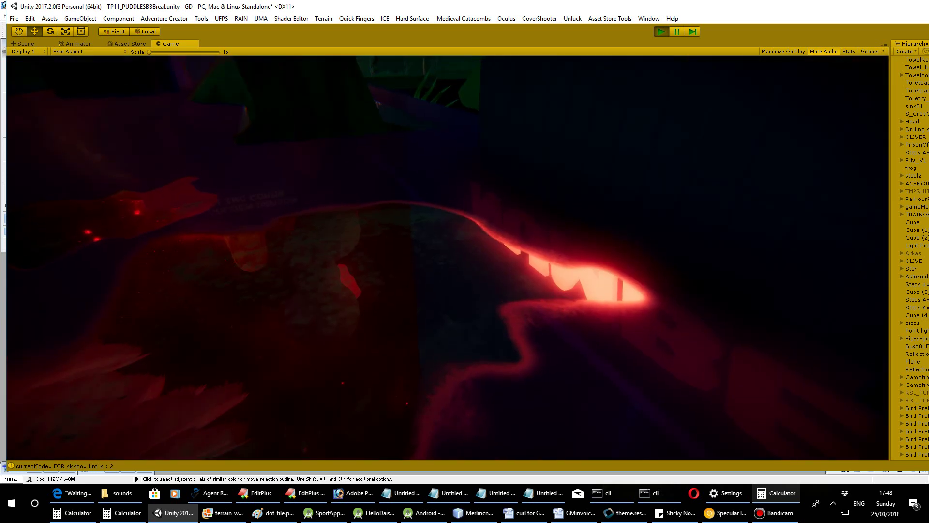
key(s)
key(w)
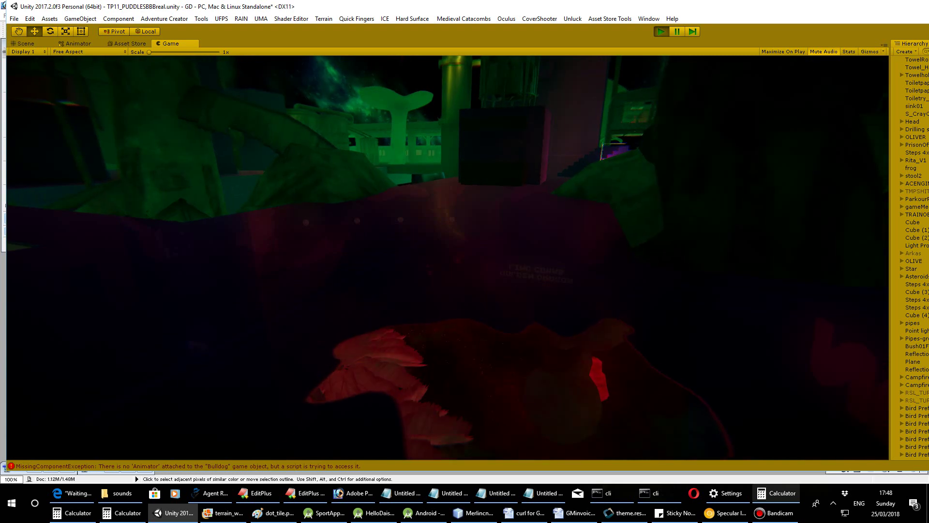
key(w)
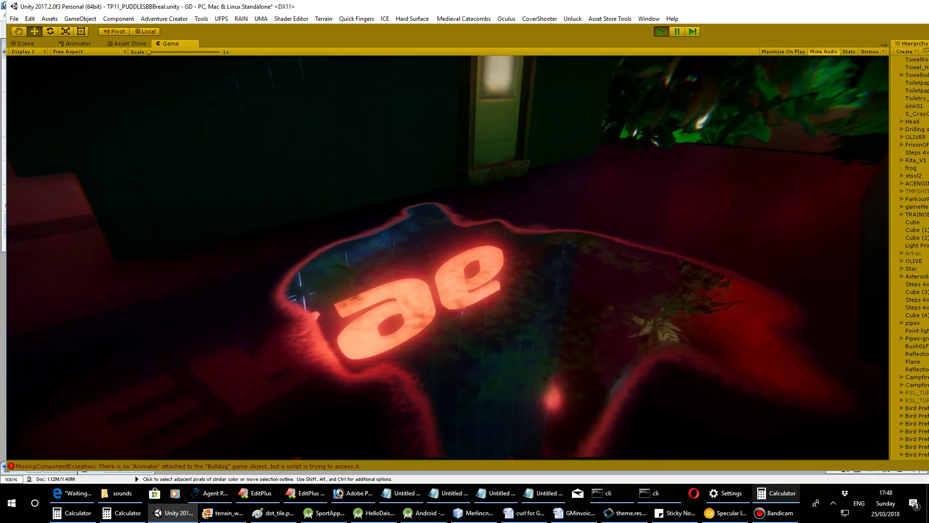
key(w)
key(w)
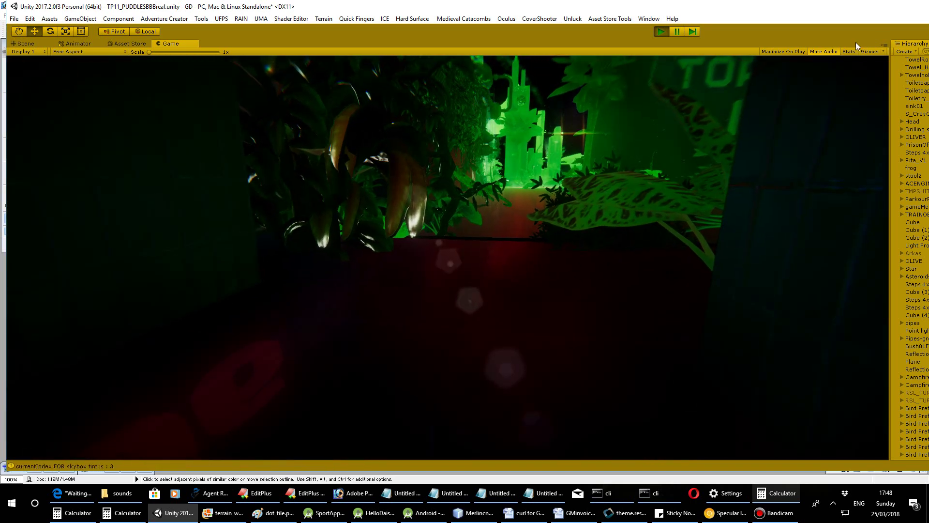
Stop the running game and switch back to the Scene view for editing
click(660, 32)
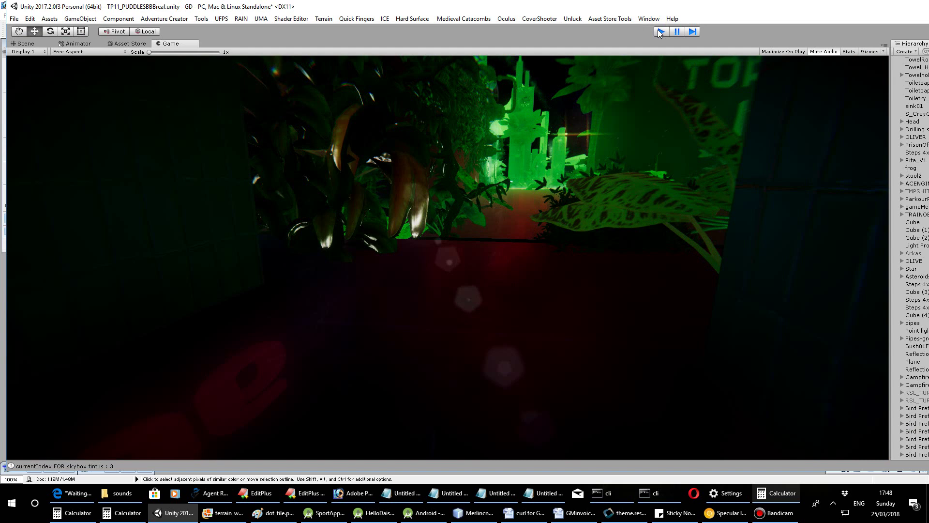
click(775, 512)
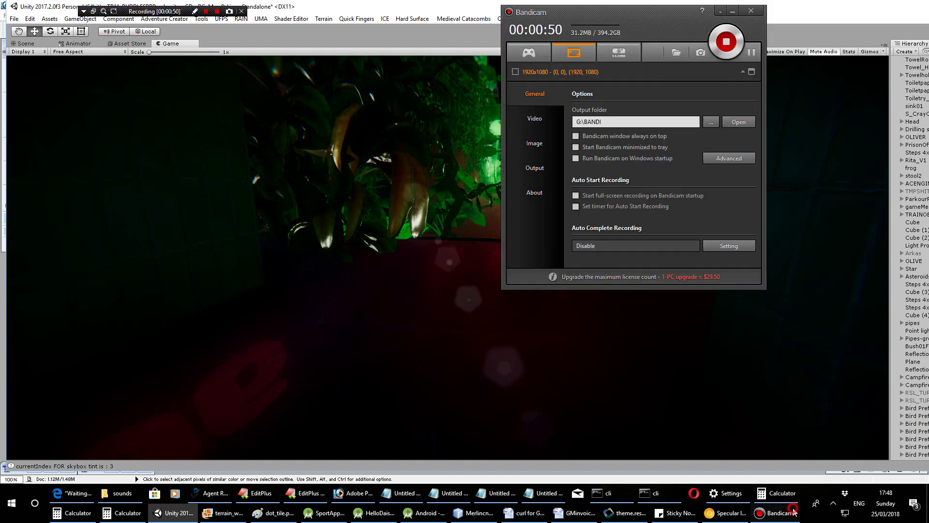
click(721, 10)
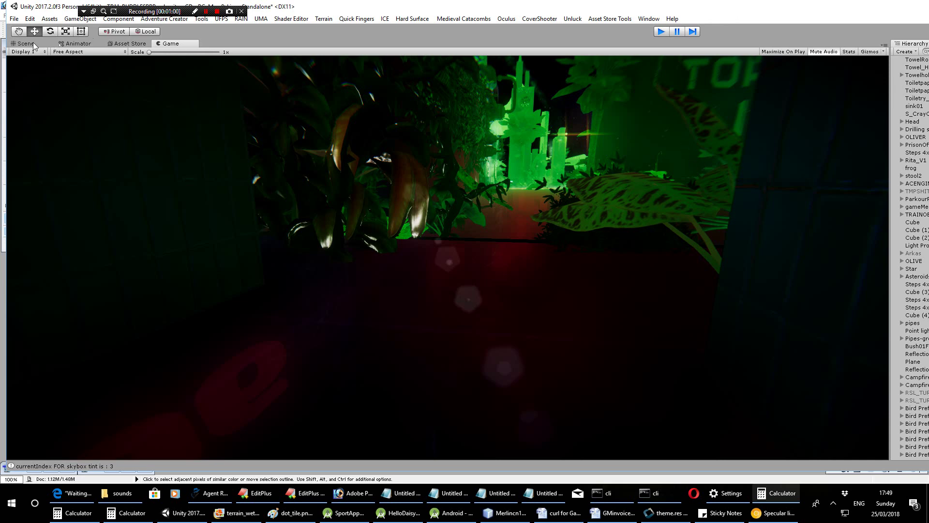
key(ctrl+p)
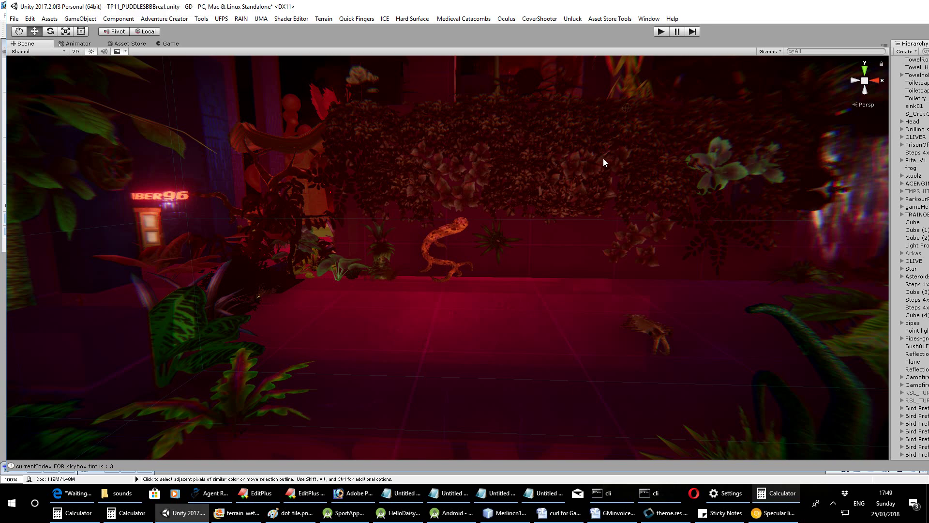
Bring the Scene view over the open red floor of the garden
scroll(603, 158, down, 5)
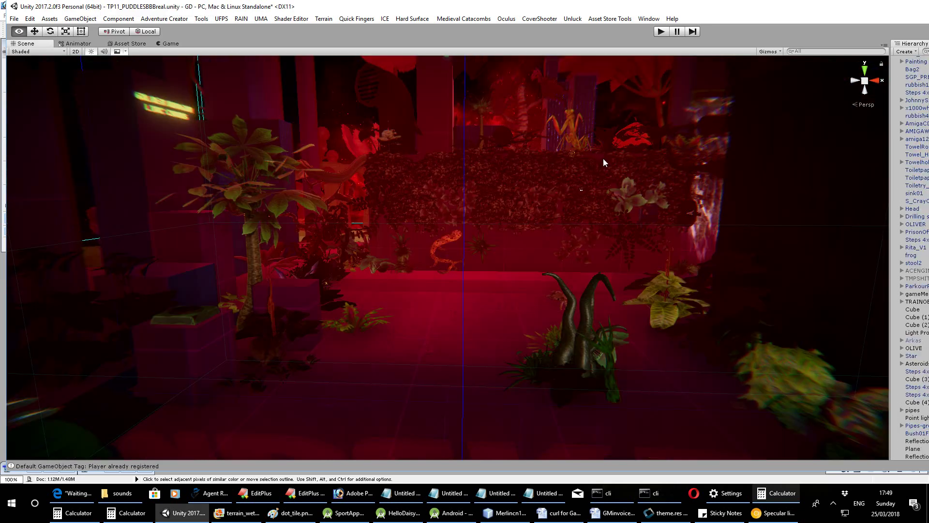
alt+drag(571, 182, 504, 245)
middle_drag(419, 304, 502, 237)
scroll(529, 292, up, 3)
alt+drag(484, 322, 354, 337)
middle_drag(354, 337, 445, 261)
right_drag(553, 289, 373, 248)
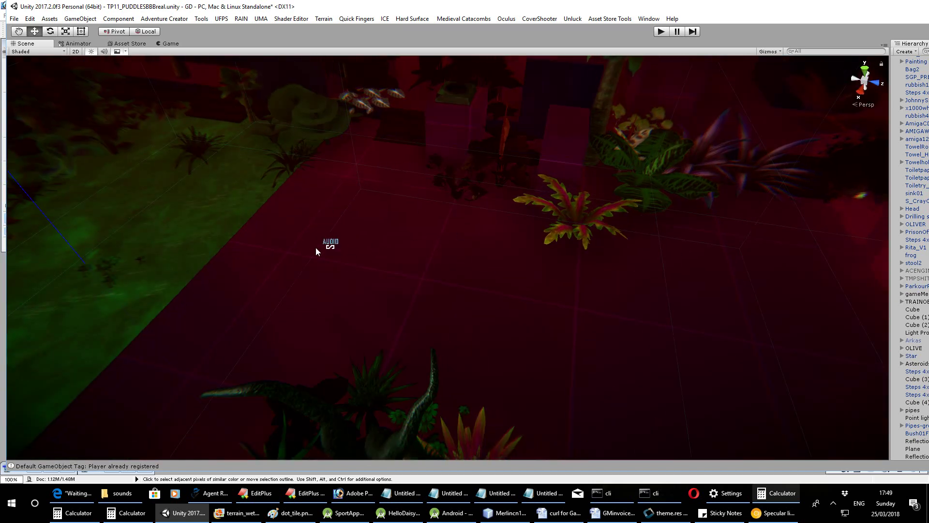
scroll(388, 247, up, 3)
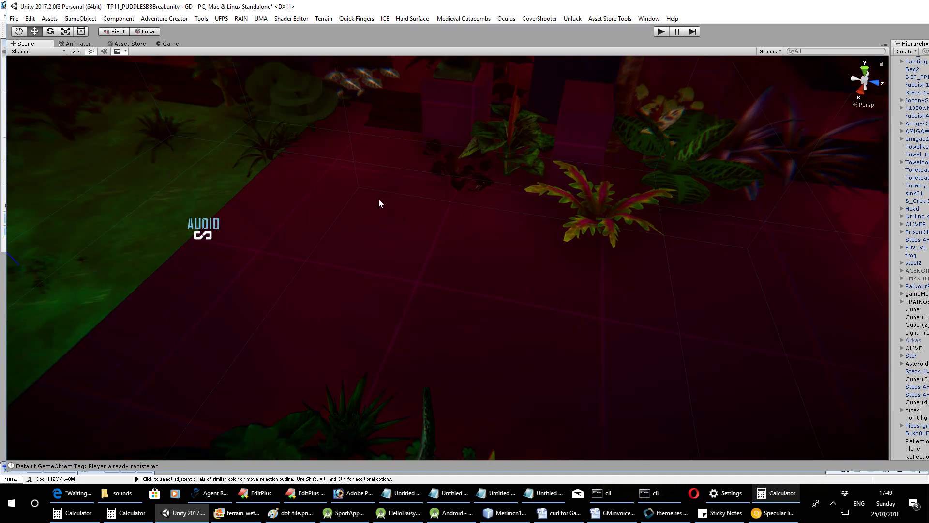
middle_drag(385, 205, 397, 224)
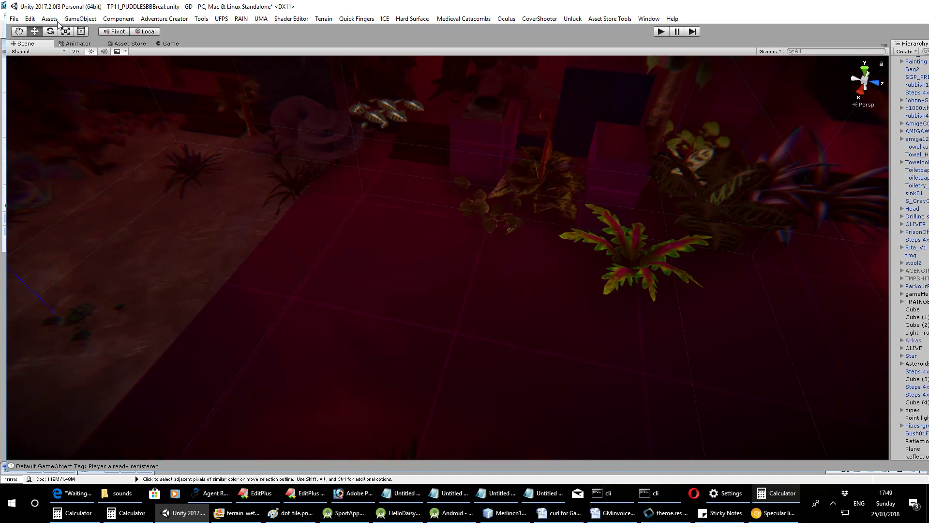
Add a 3D Plane to the scene and raise it slightly above the floor
click(90, 21)
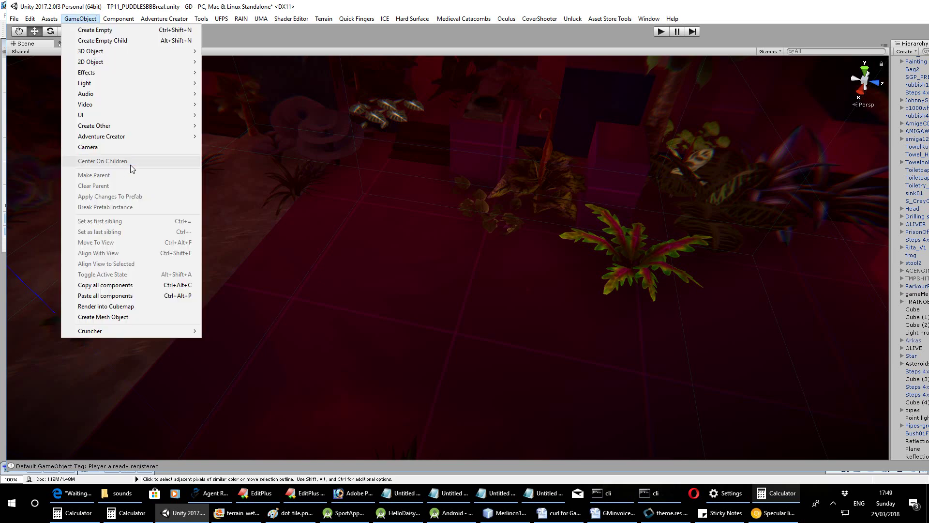
mouse_move(147, 49)
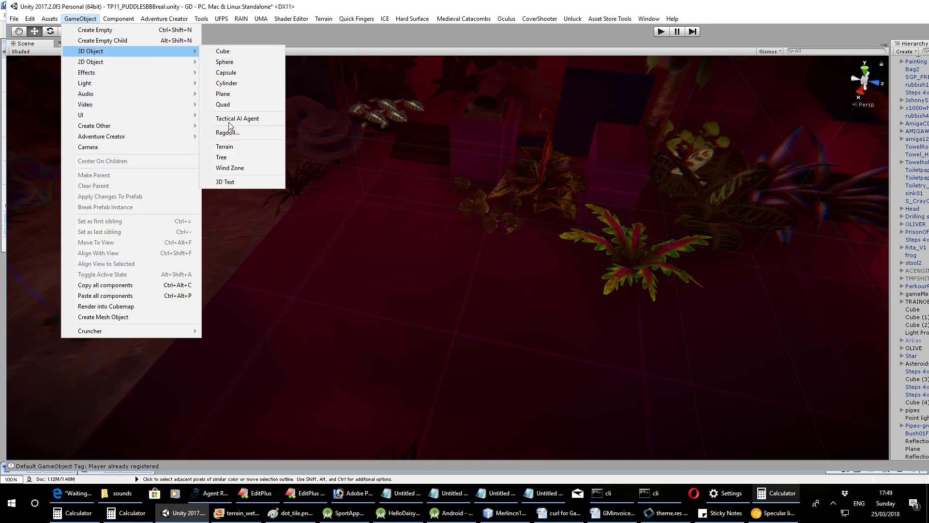
click(242, 95)
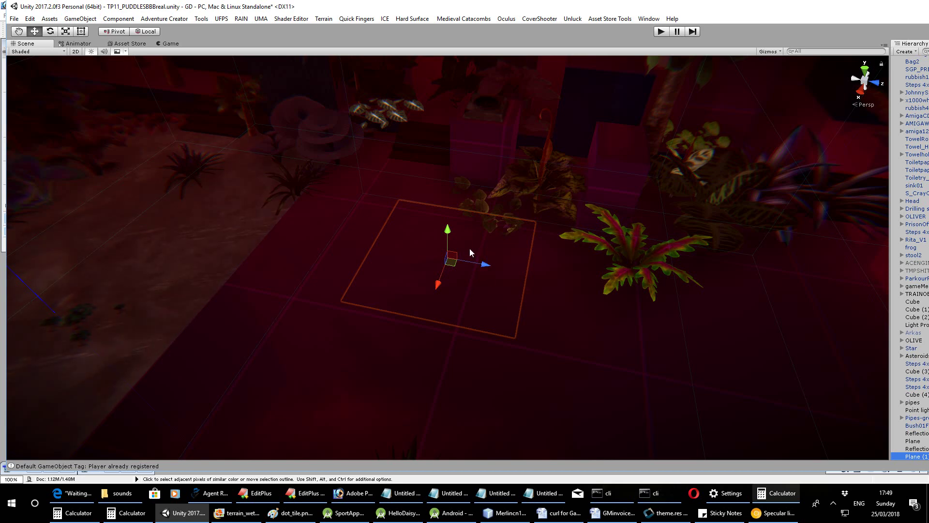
scroll(461, 252, up, 2)
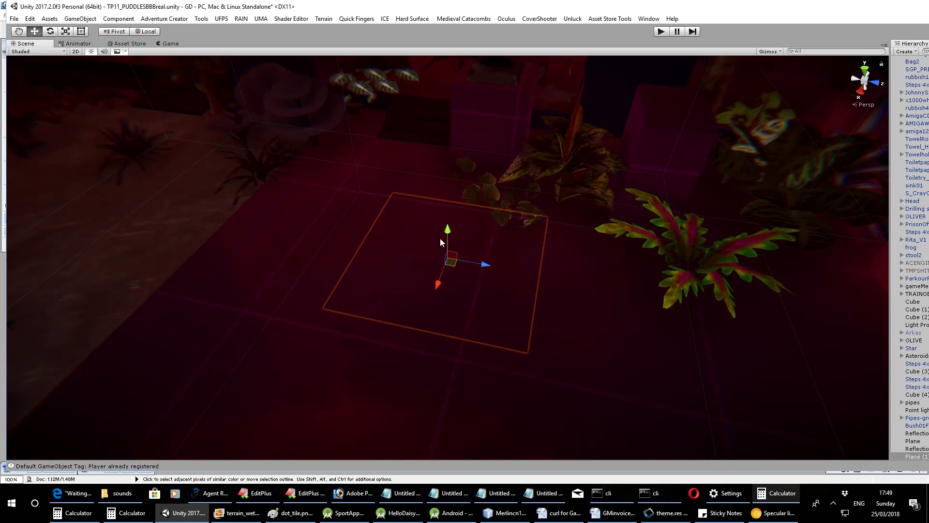
drag(449, 235, 382, 208)
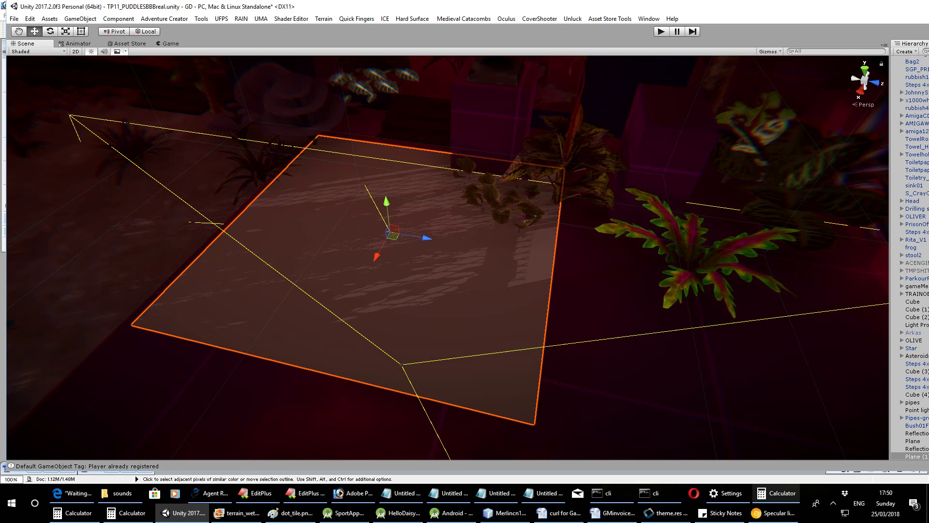
Maximize the editor, open the RSL_CC Materials folder, and show its Create asset submenu
key(super+Up)
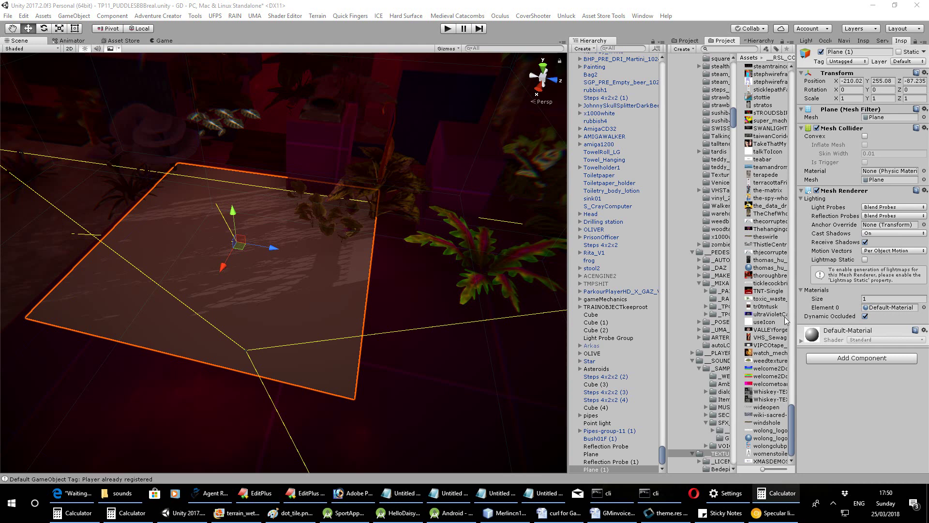
click(785, 58)
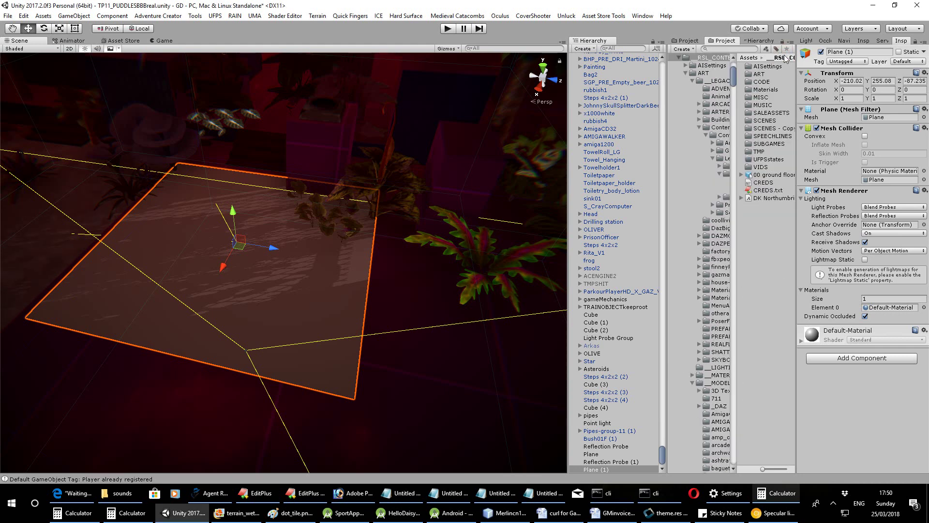
double_click(764, 90)
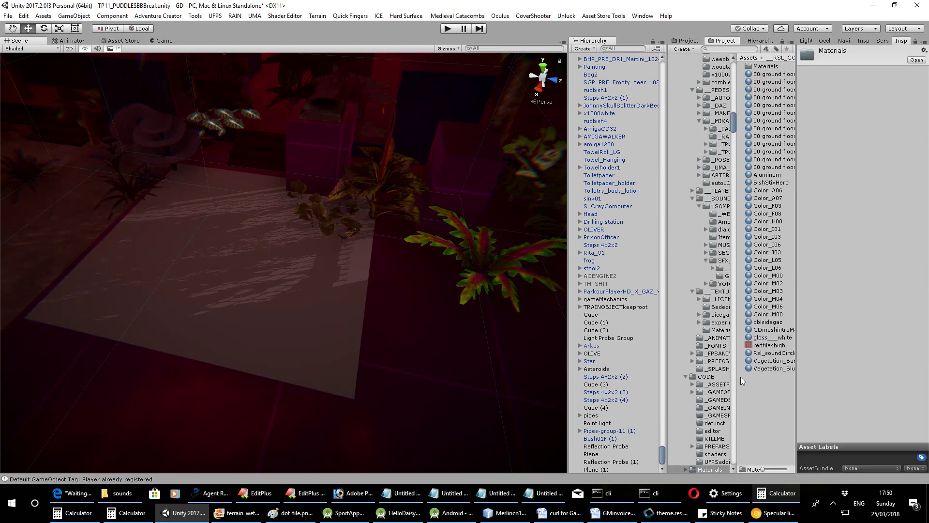
right_click(766, 407)
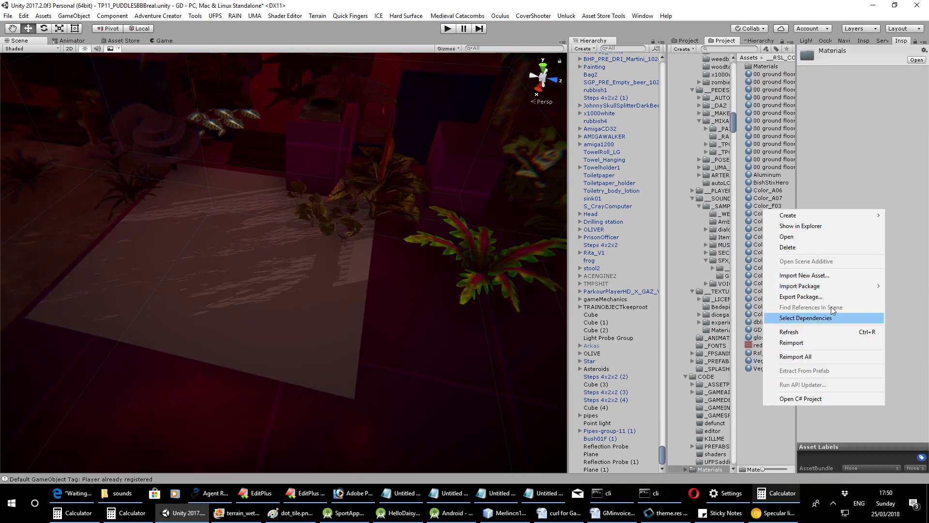
mouse_move(850, 213)
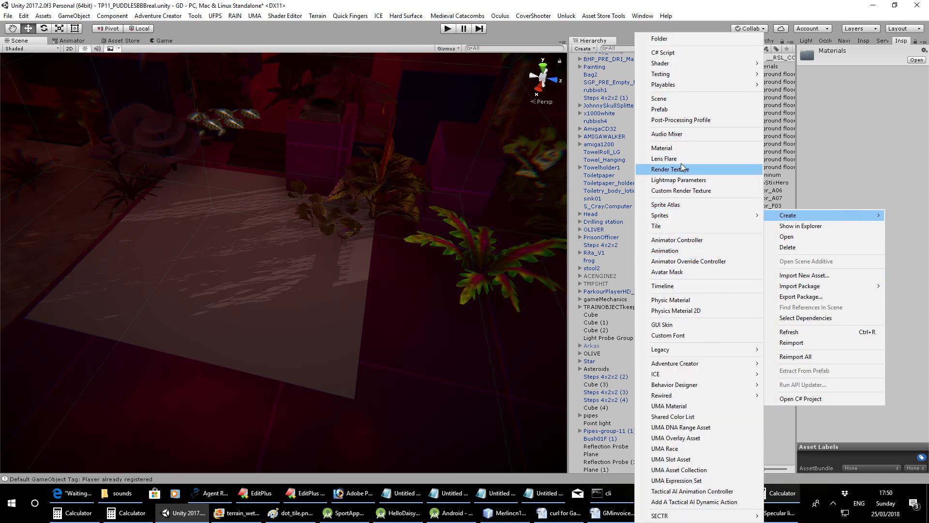
Create a material named RSL_MyPuddles and drag it onto the new floor plane
click(681, 147)
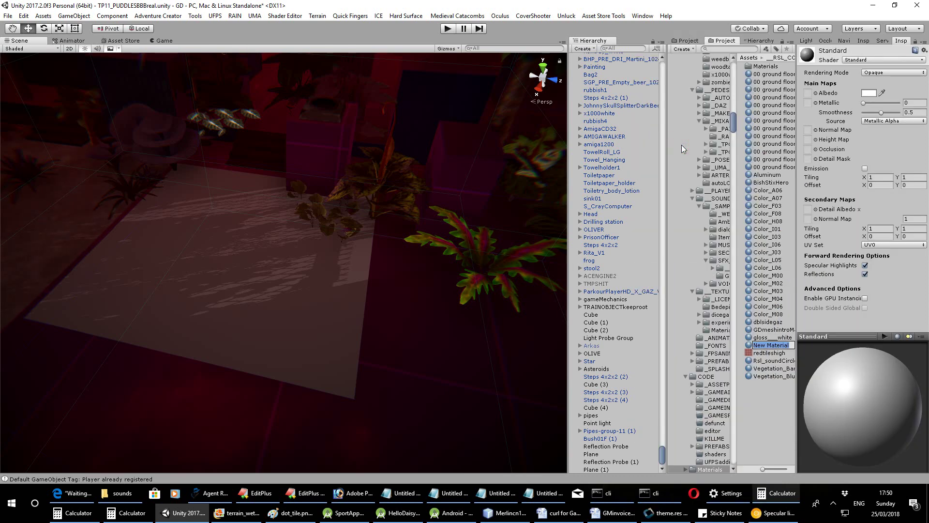
text(RSL_MyPuddles)
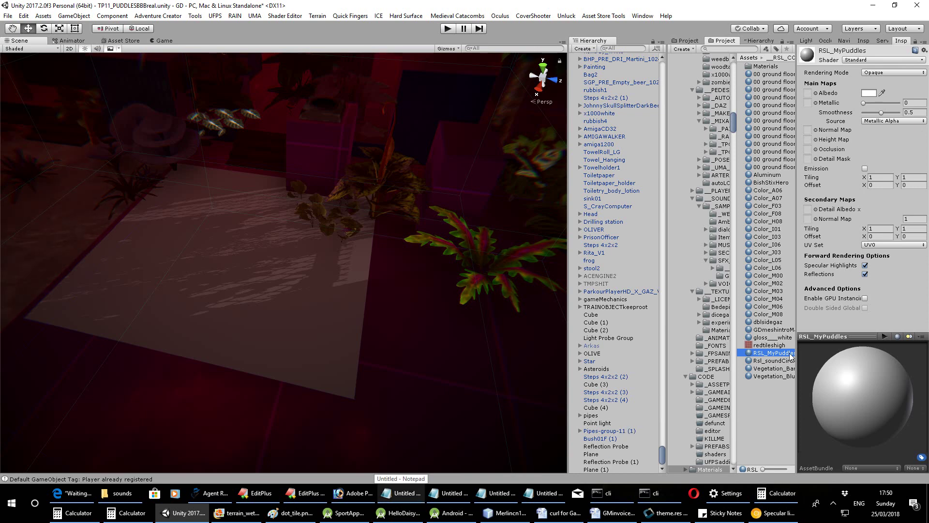
drag(789, 353, 270, 307)
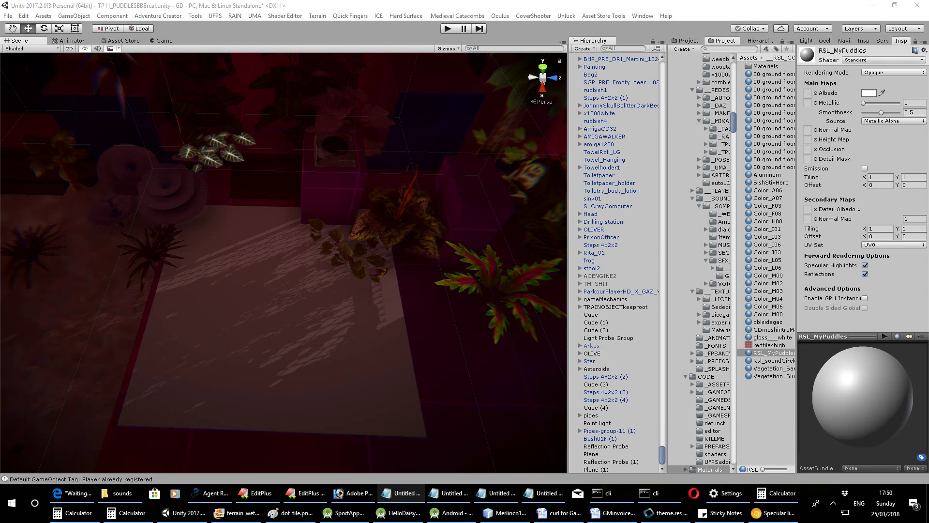
Switch RSL_MyPuddles to the Standard (Specular setup) shader and Fade rendering mode
click(874, 60)
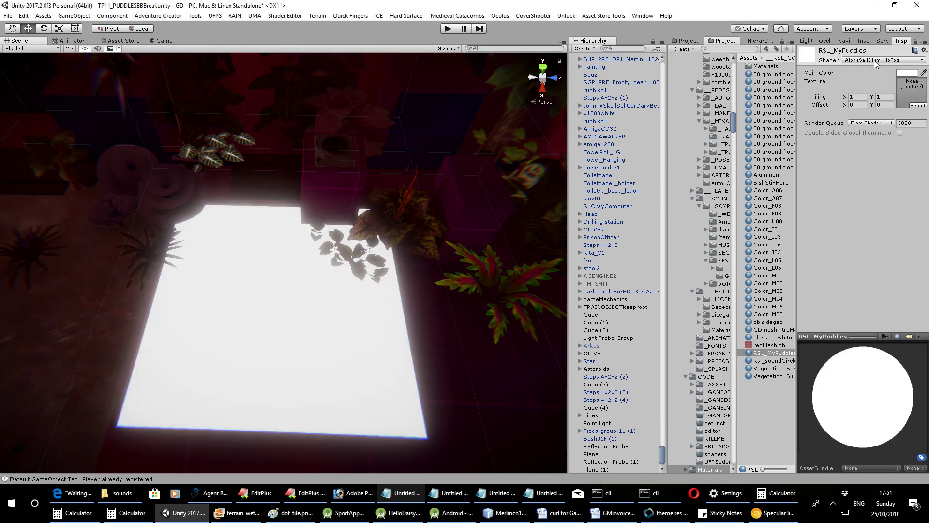
click(875, 61)
click(876, 60)
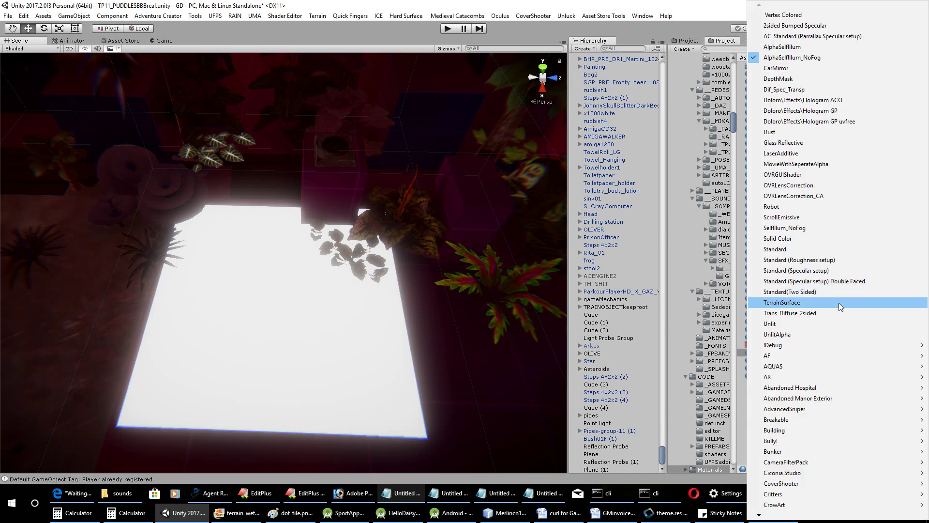
click(855, 270)
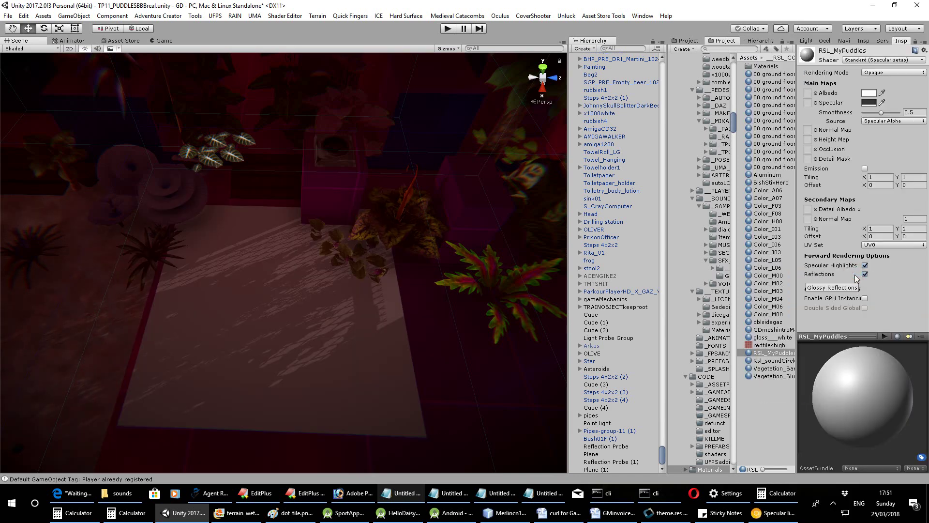
click(899, 73)
click(890, 104)
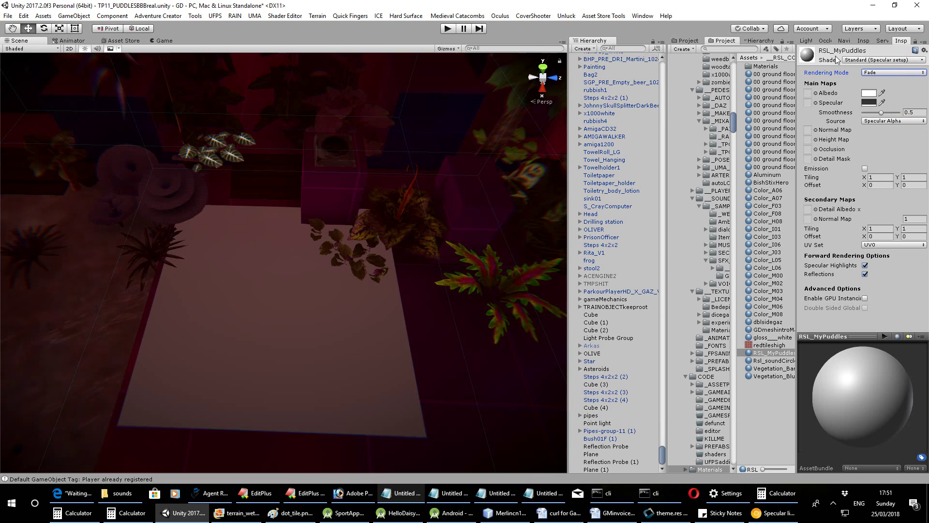
Open the Albedo texture picker and filter it by 'pud'
click(816, 95)
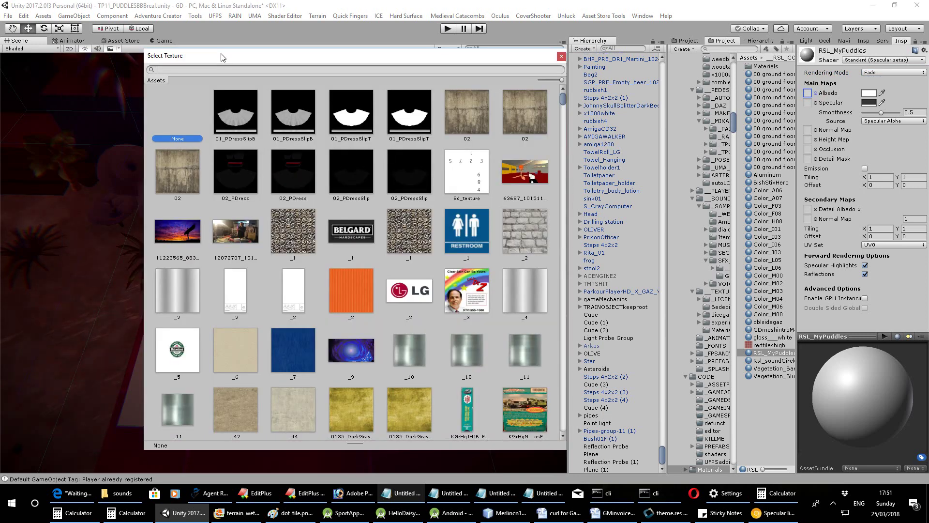
text(pud)
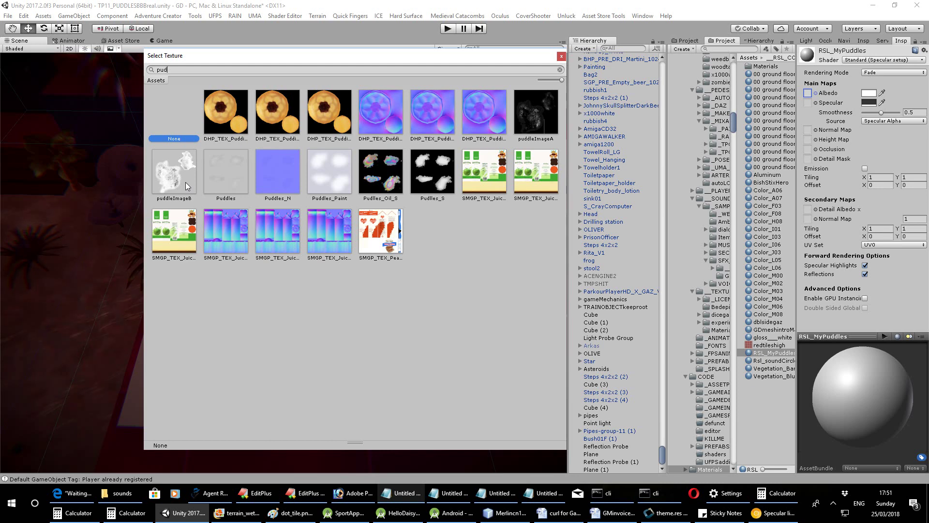
Close the picker, select the existing puddle plane, and ping its albedo texture in the Project panel
click(561, 57)
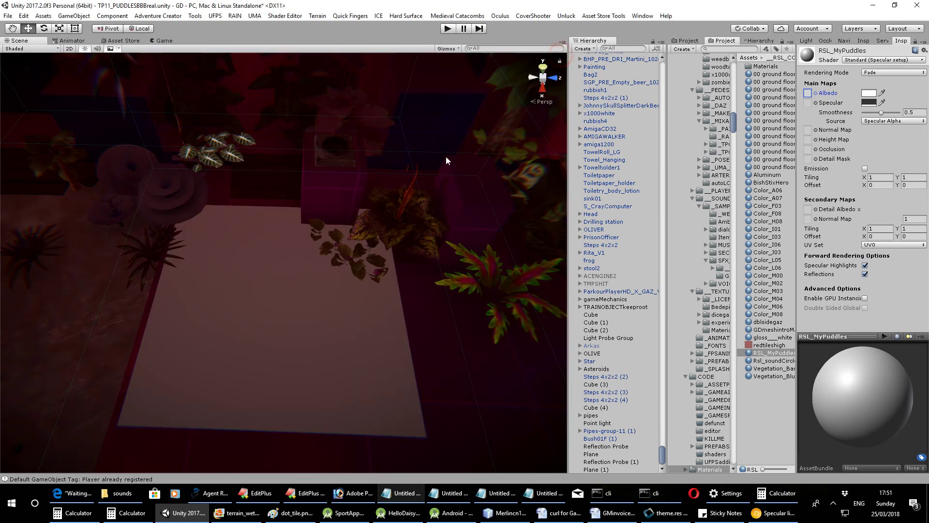
scroll(449, 184, down, 10)
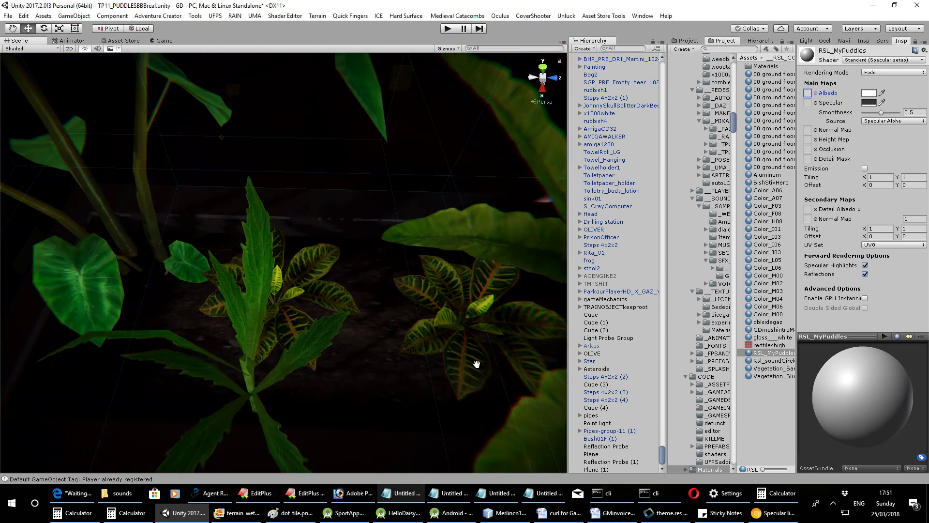
middle_drag(477, 364, 381, 276)
scroll(381, 275, down, 5)
alt+drag(294, 274, 303, 334)
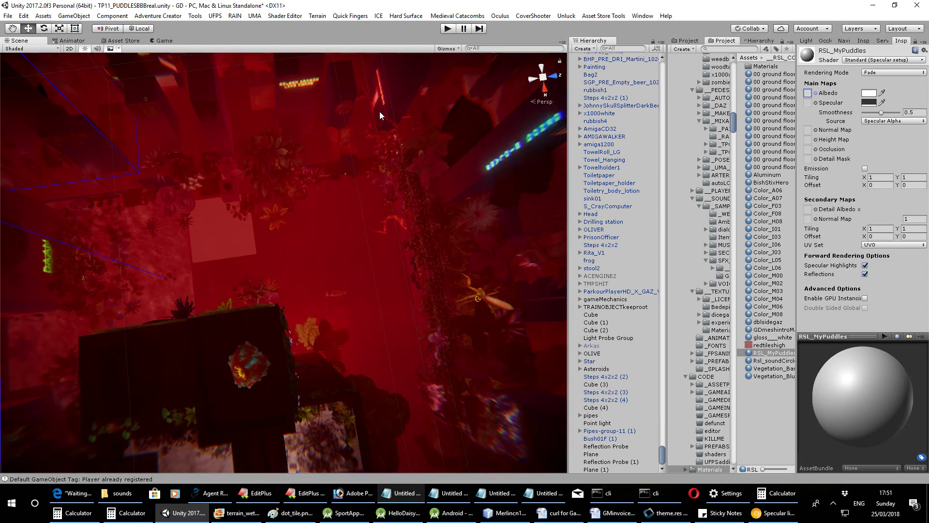
middle_drag(373, 74, 231, 246)
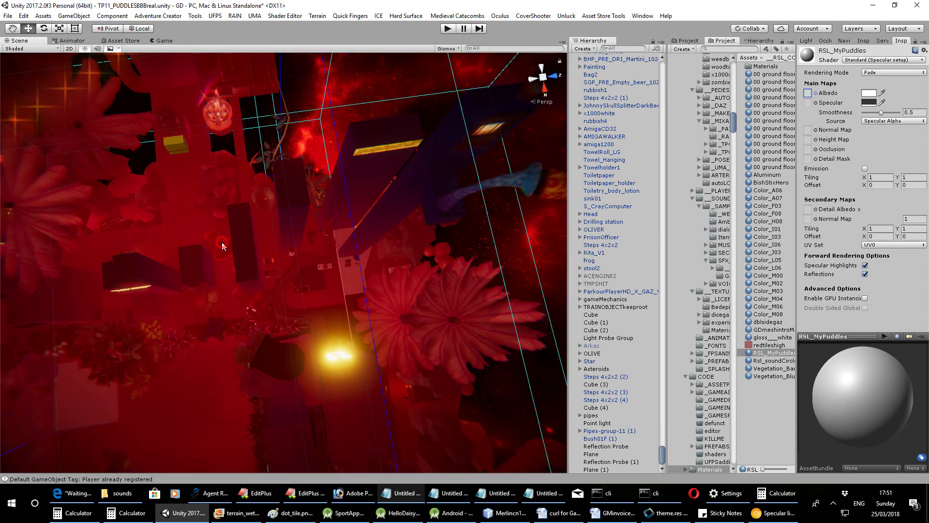
click(222, 243)
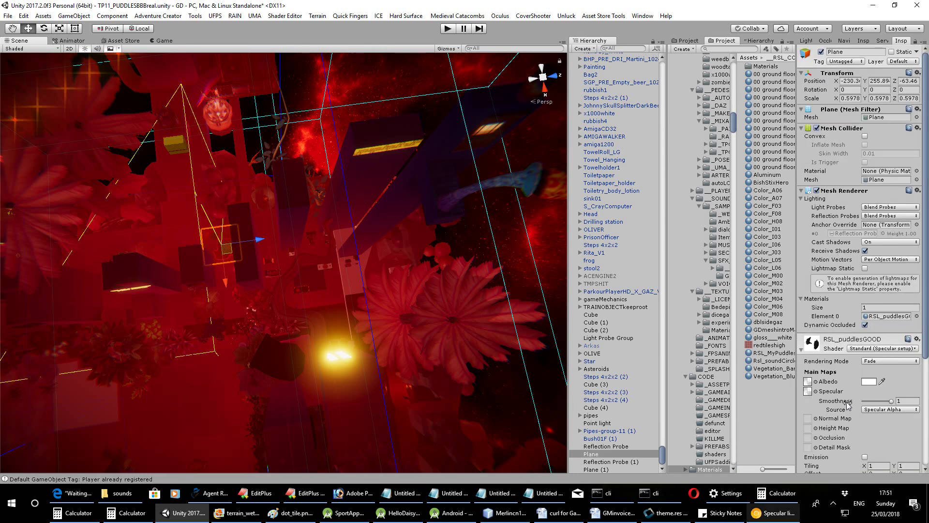
click(808, 380)
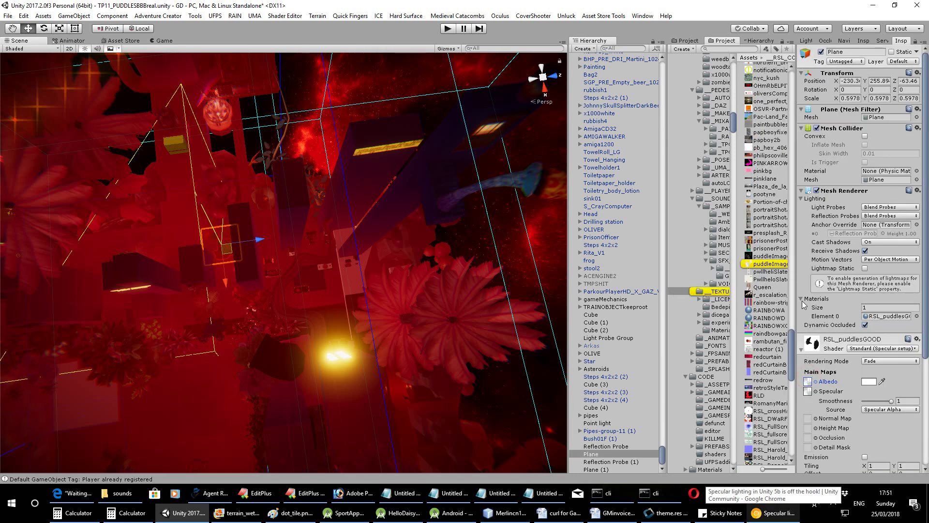
drag(666, 370, 643, 370)
Select the puddleImageB texture asset and close the picture viewer
click(752, 264)
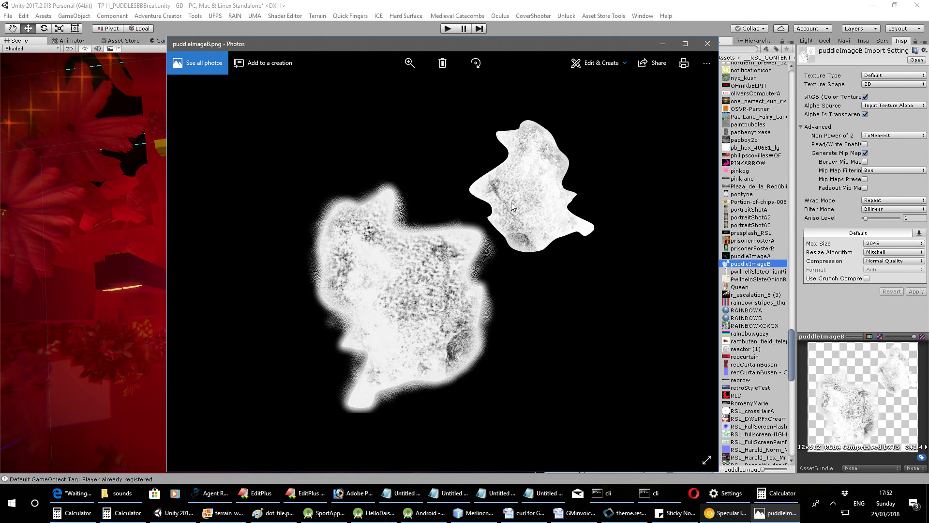
click(708, 44)
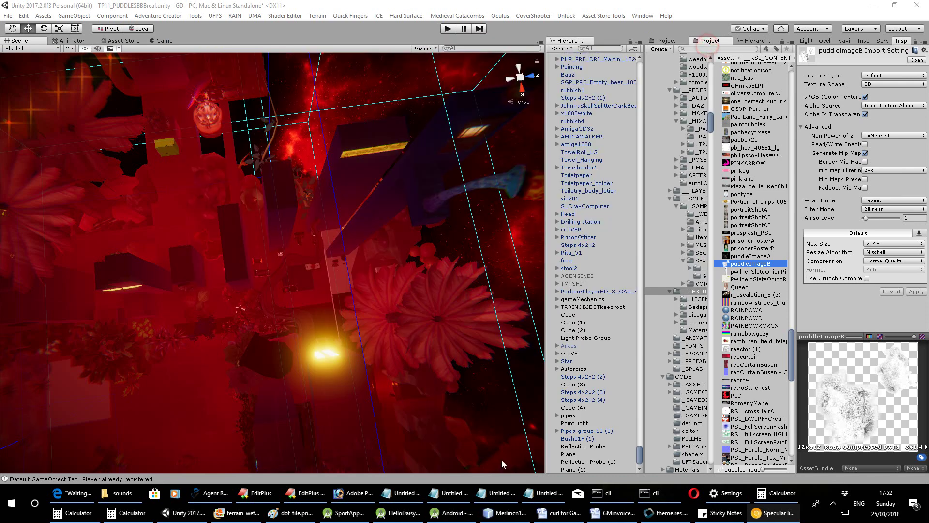
In Photoshop, deselect puddleImageB.png, zoom in and out to inspect it, then minimize
click(358, 493)
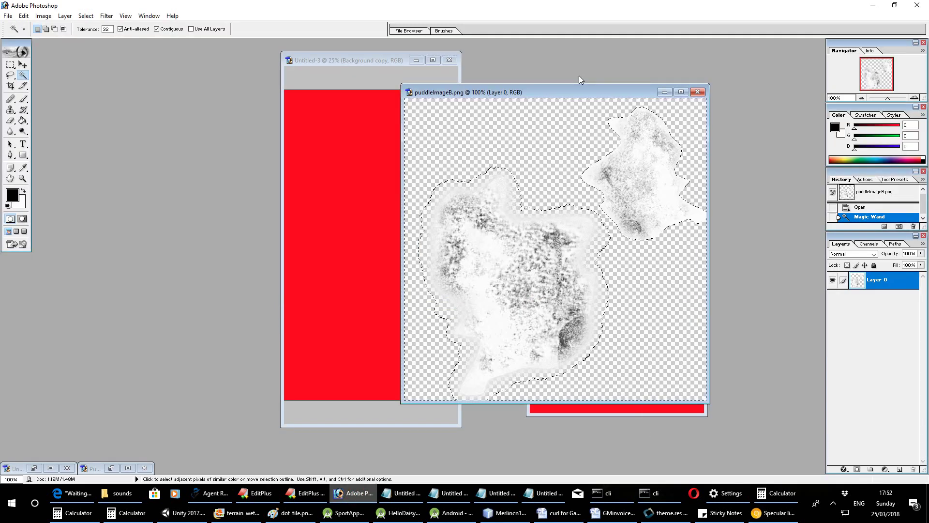
key(ctrl+d)
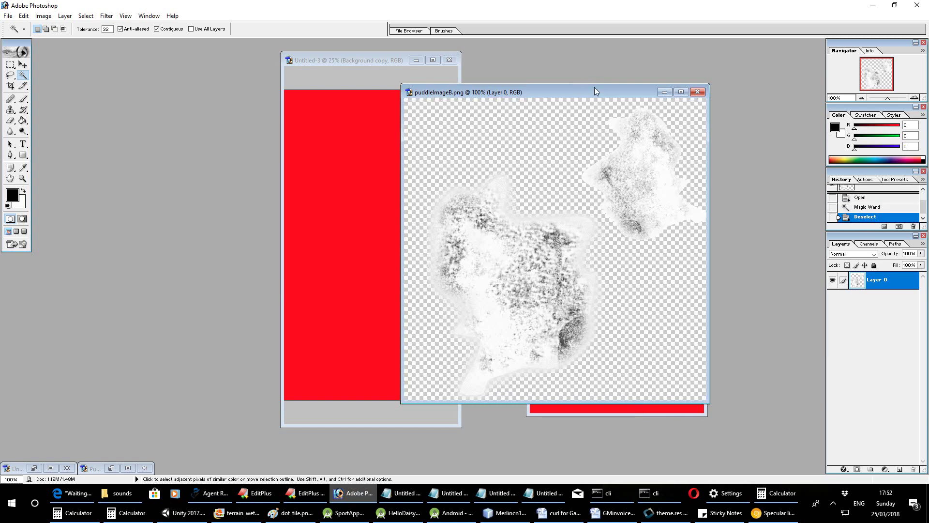
drag(595, 88, 481, 95)
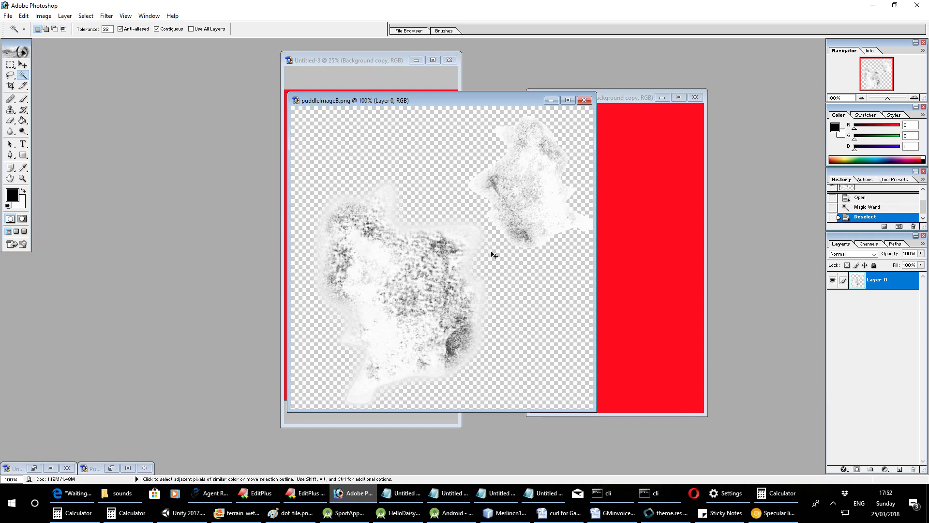
key(ctrl+plus)
key(ctrl+plus)
key(ctrl+minus)
key(ctrl+minus)
key(ctrl+minus)
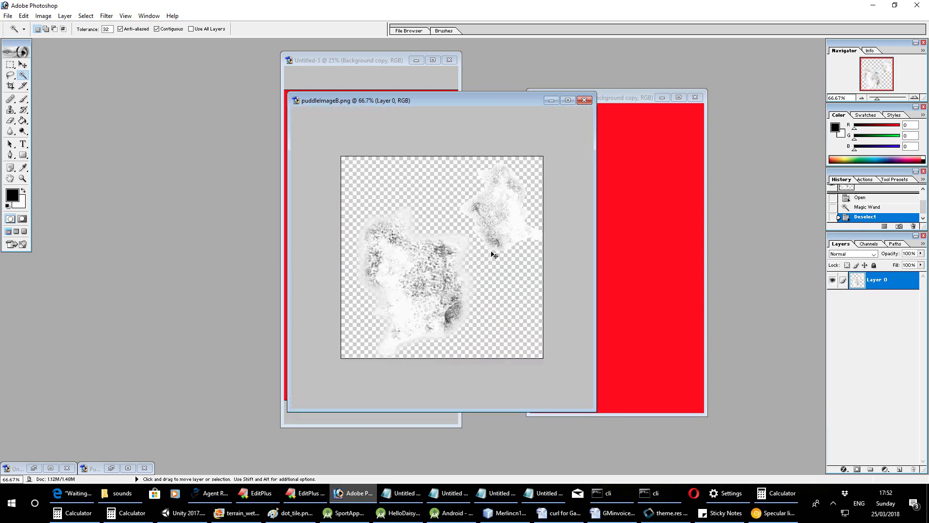
key(ctrl+plus)
key(ctrl+minus)
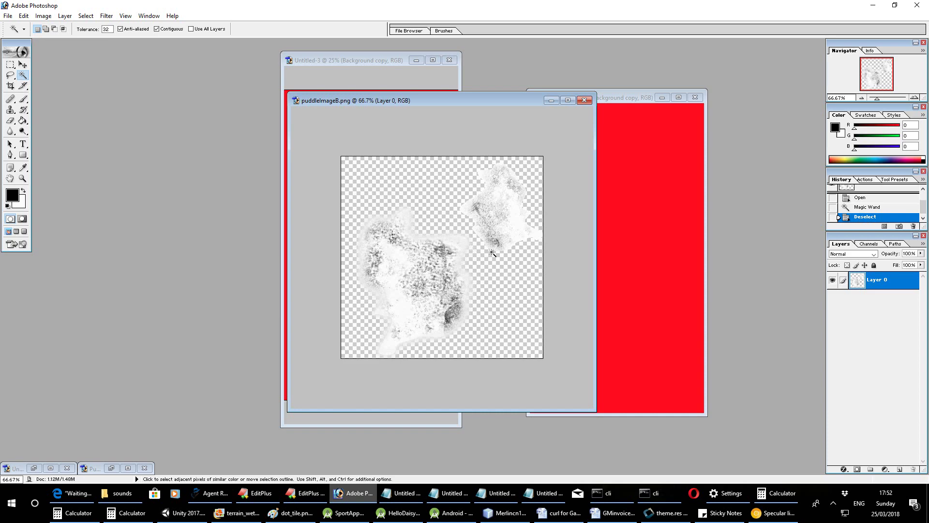
click(872, 7)
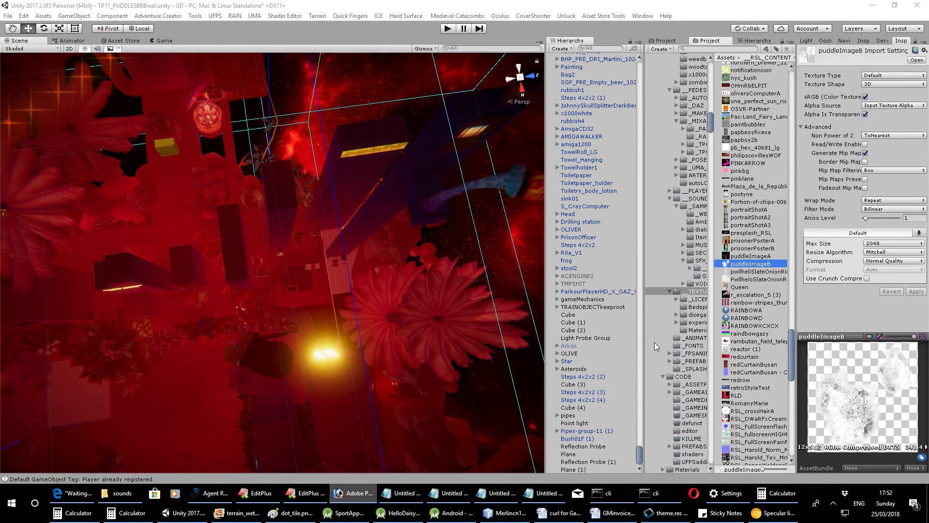
Assign puddleImageB as the Albedo texture of Plane (1)'s RSL_MyPuddles material
click(575, 470)
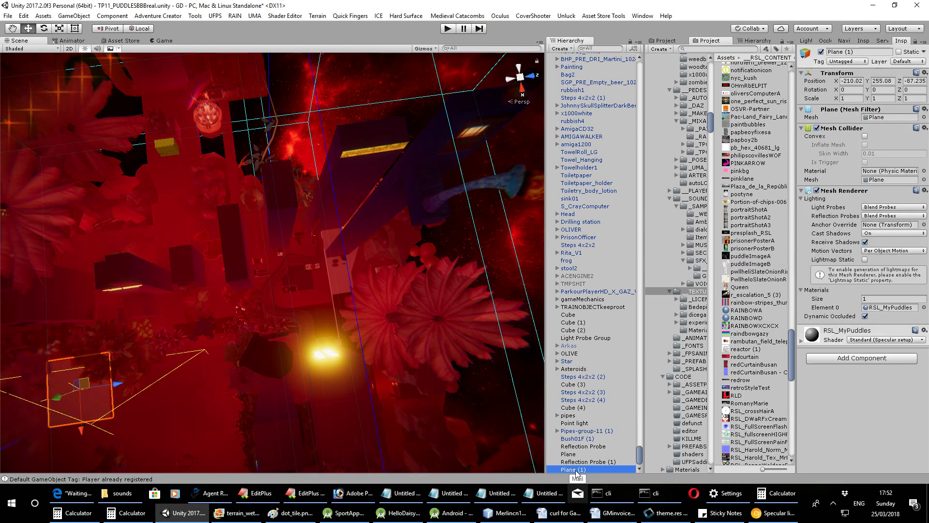
click(802, 342)
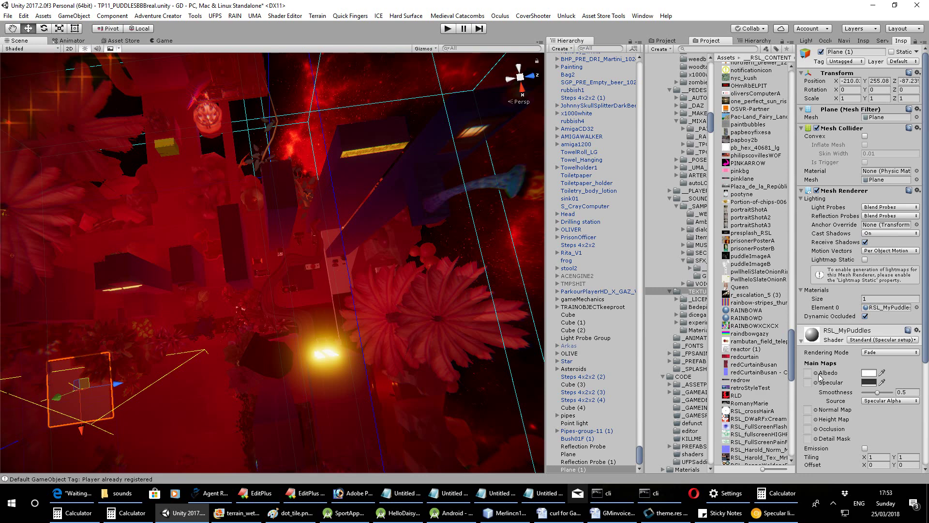
drag(762, 265, 811, 374)
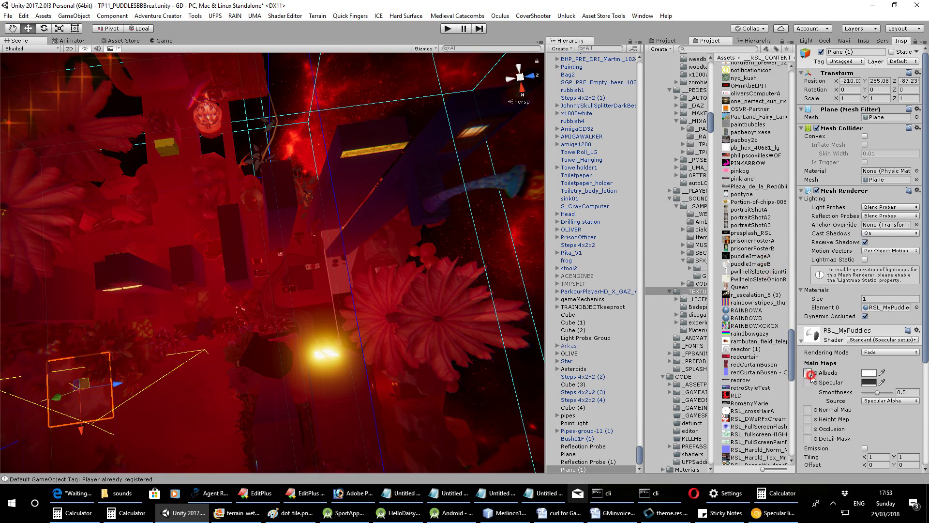
click(811, 375)
drag(761, 263, 806, 386)
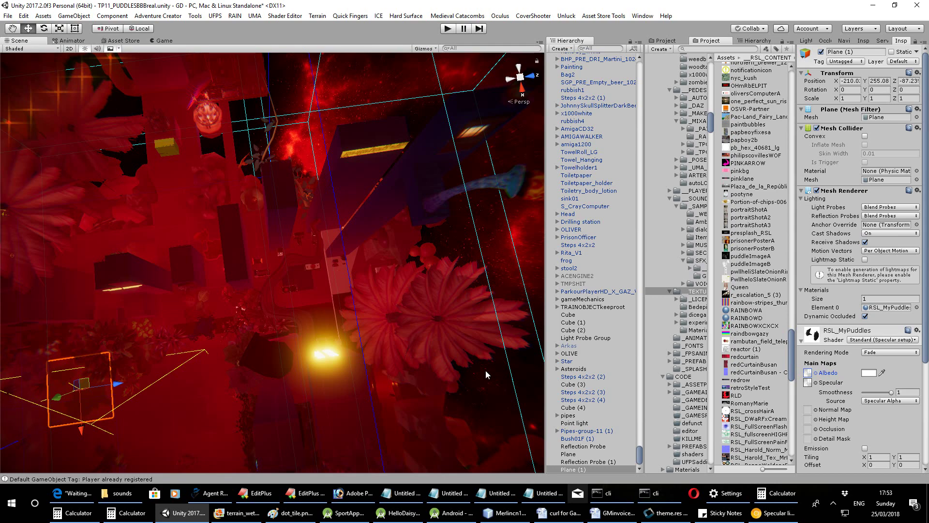
alt+drag(483, 373, 397, 88)
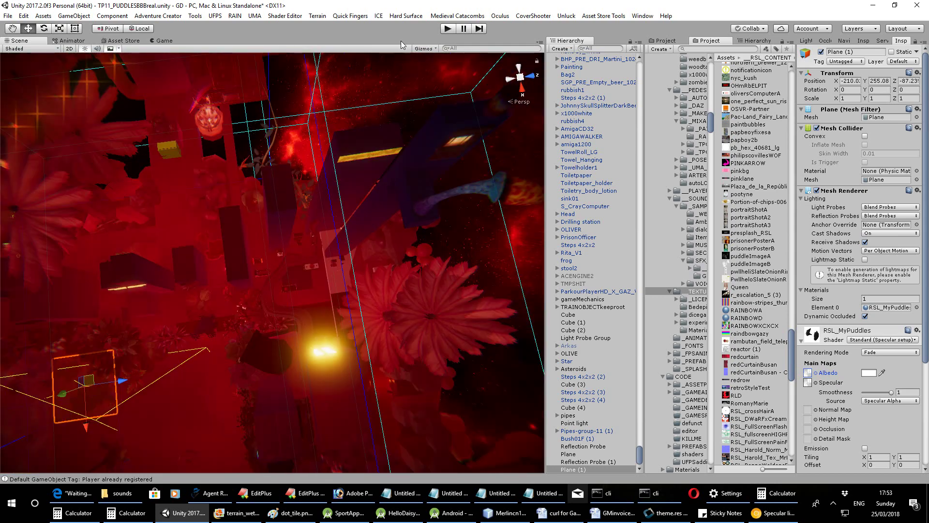
key(f)
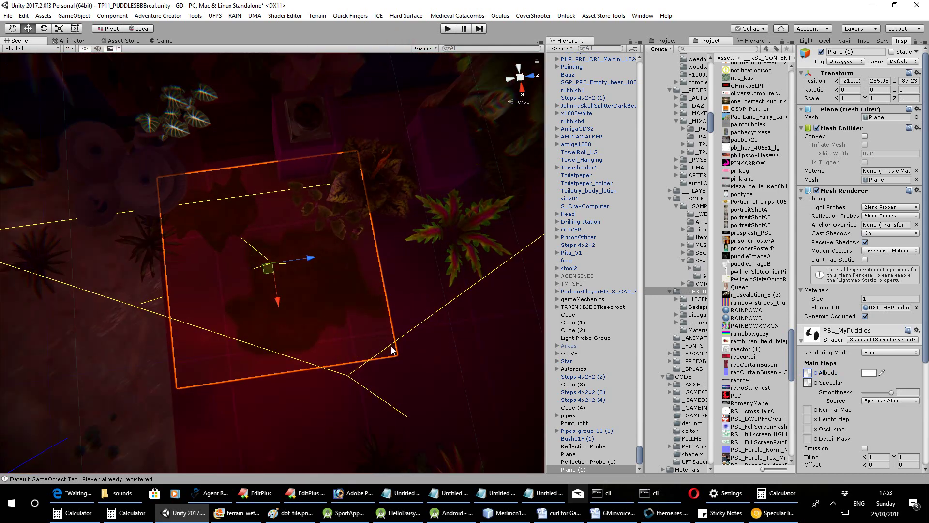
alt+drag(392, 350, 323, 247)
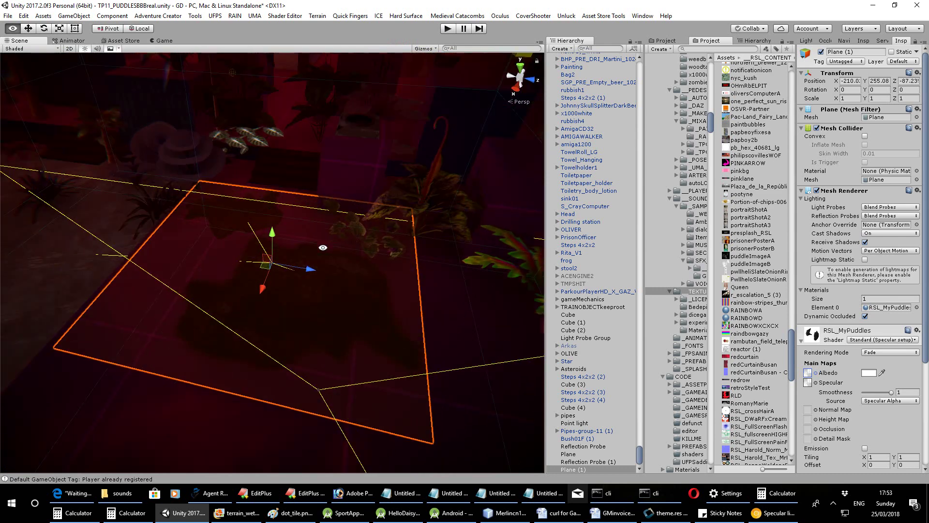
click(808, 373)
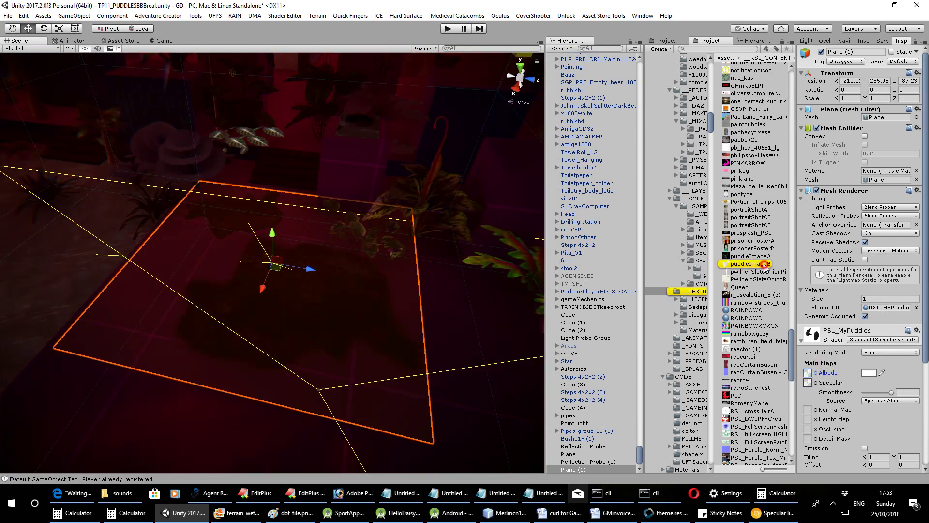
click(764, 264)
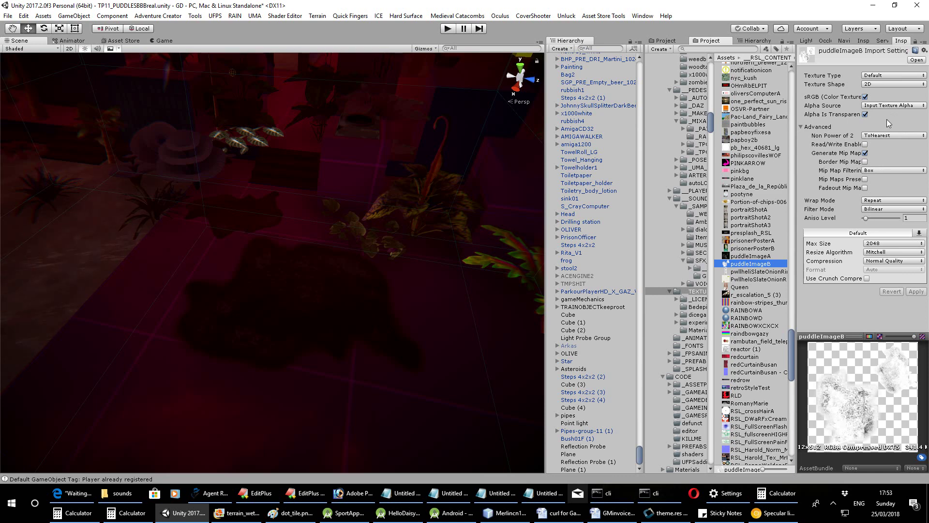
click(903, 108)
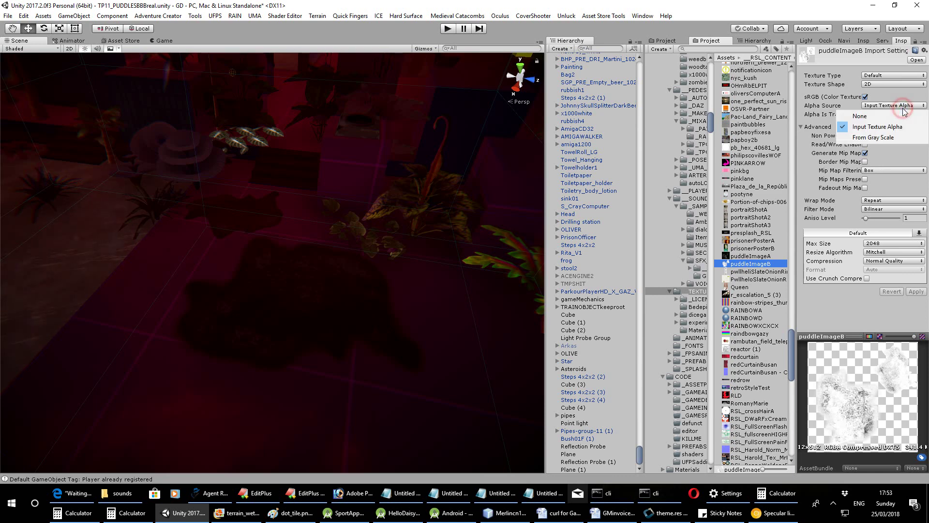
click(846, 64)
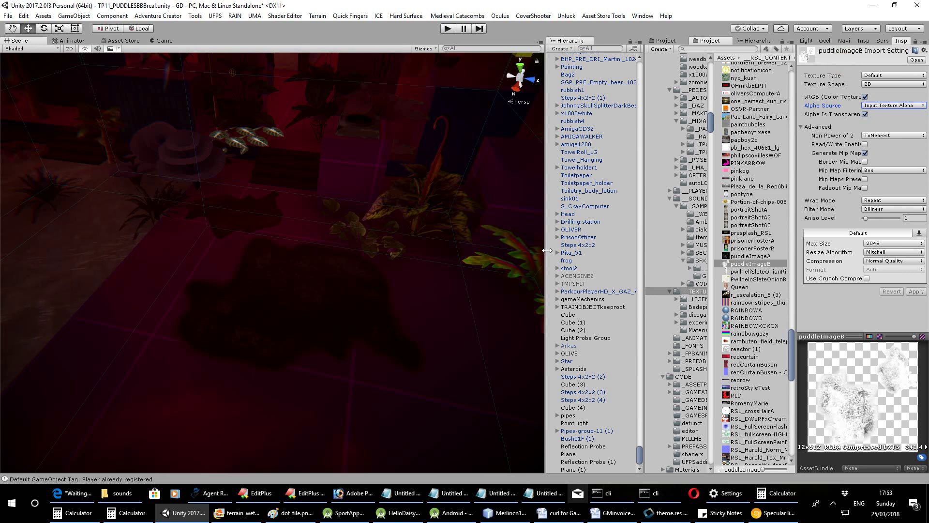
click(297, 321)
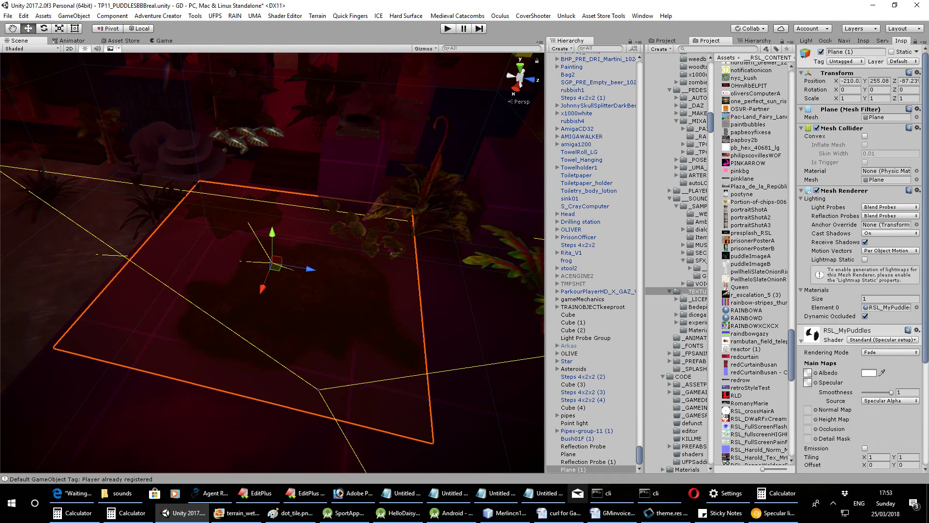
scroll(891, 393, down, 5)
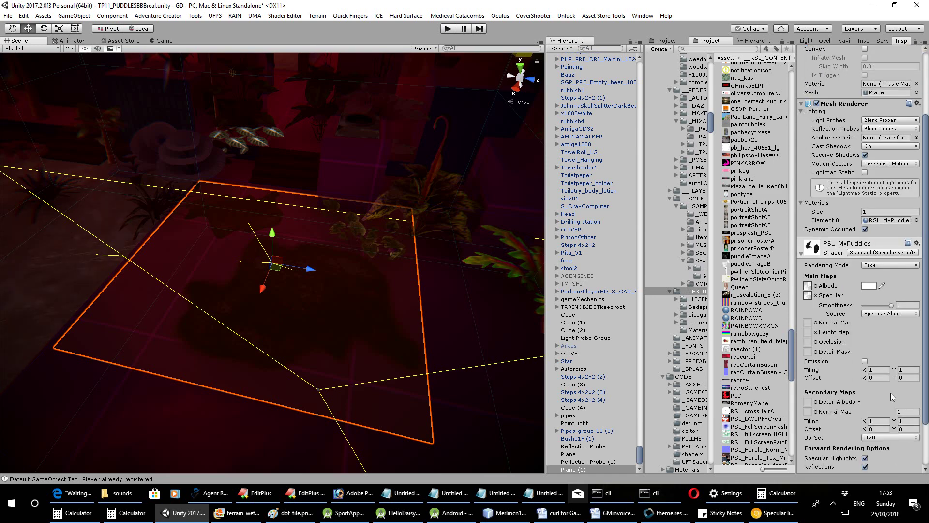
scroll(890, 393, up, 1)
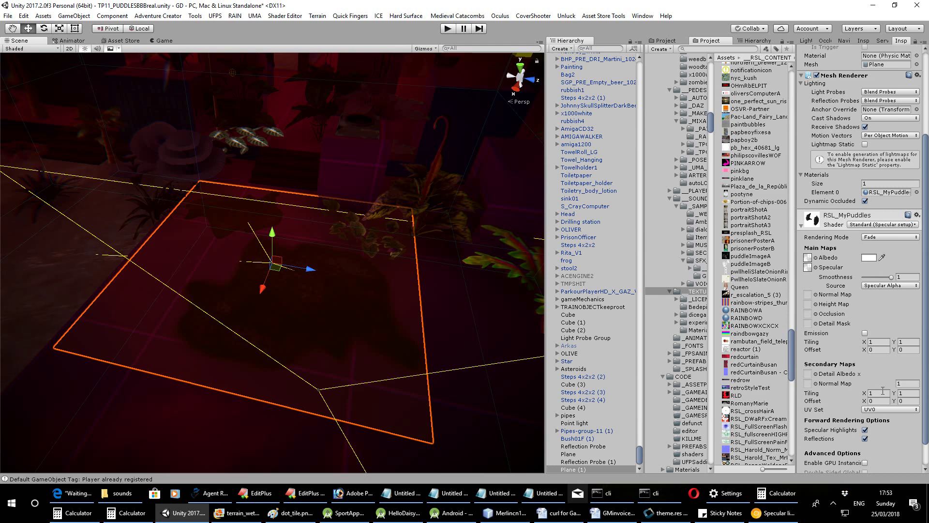
alt+drag(415, 367, 359, 408)
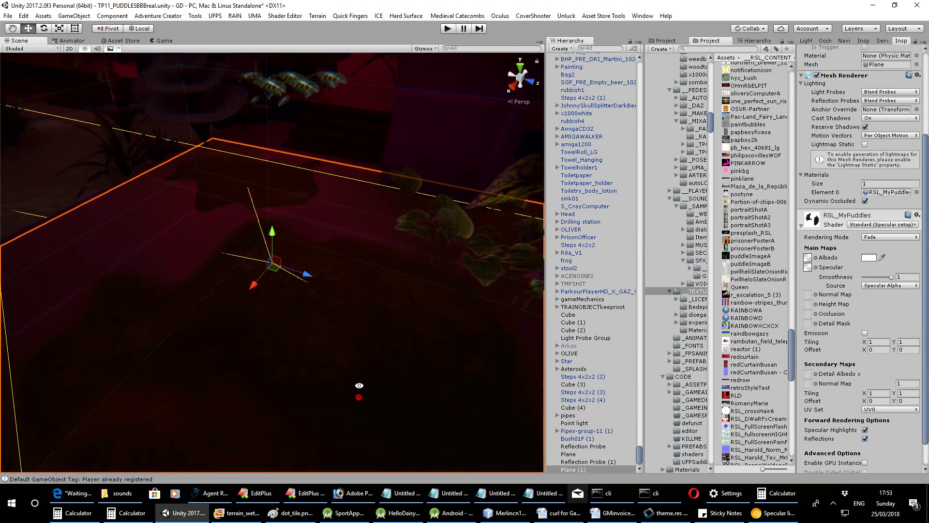
alt+drag(359, 372, 375, 319)
scroll(425, 301, down, 5)
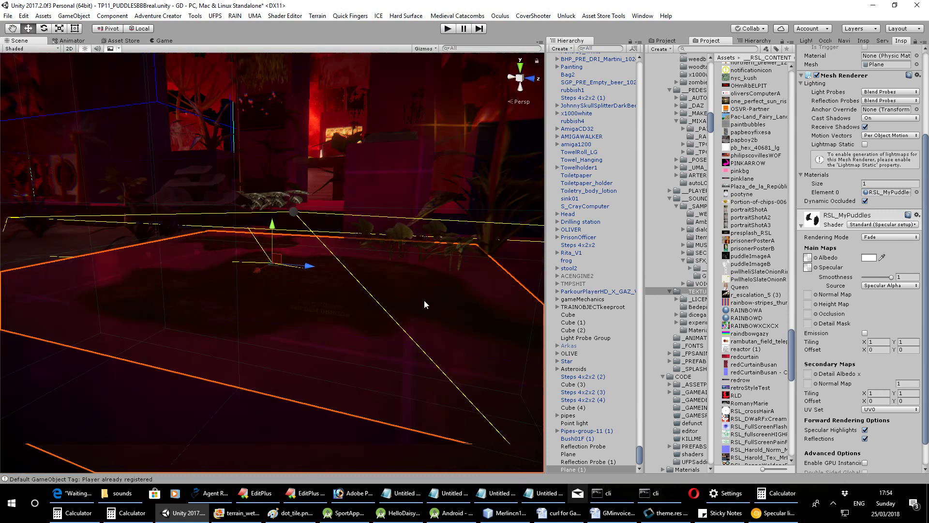
alt+drag(411, 232, 340, 222)
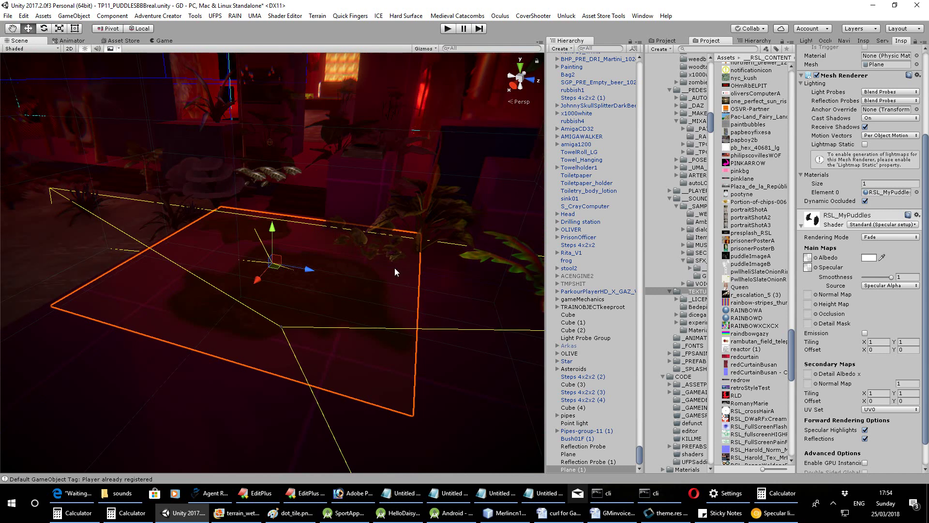
Create a Reflection Probe from GameObject > Light and raise it to about Y 258.61
click(74, 15)
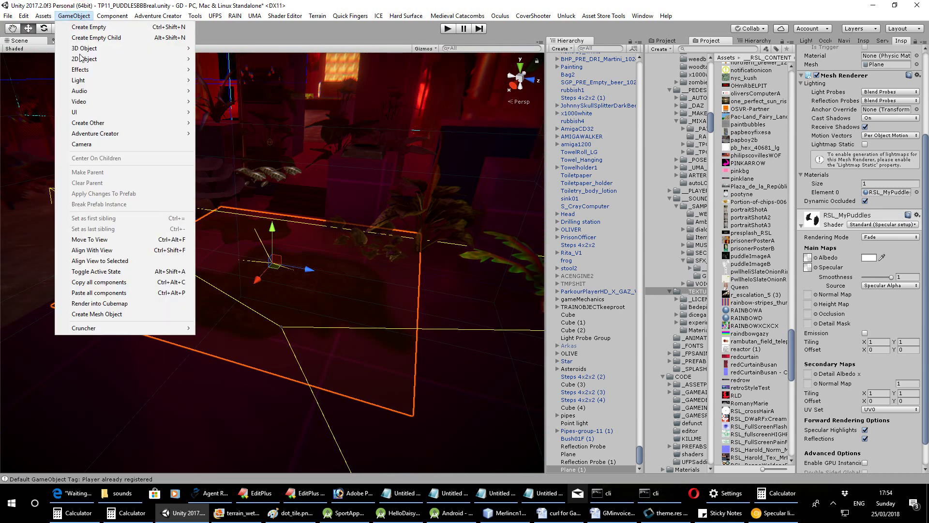
mouse_move(97, 50)
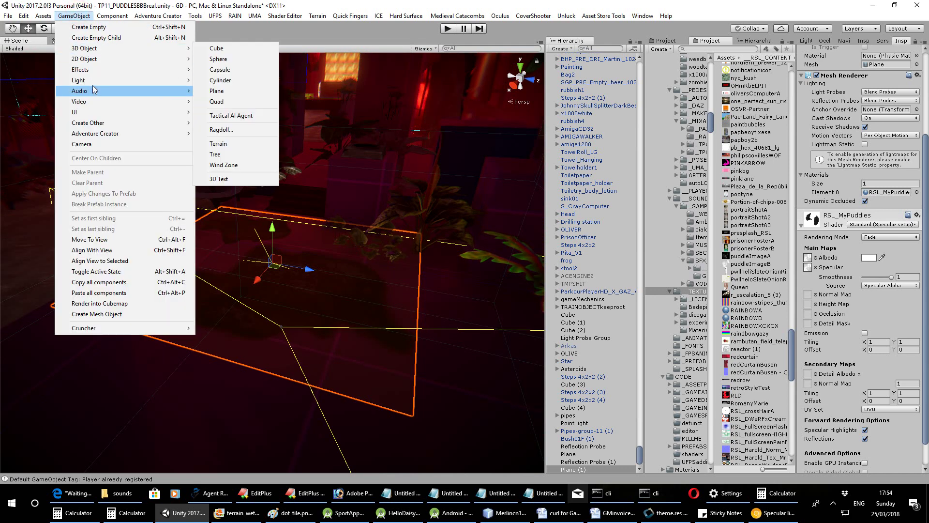
mouse_move(95, 80)
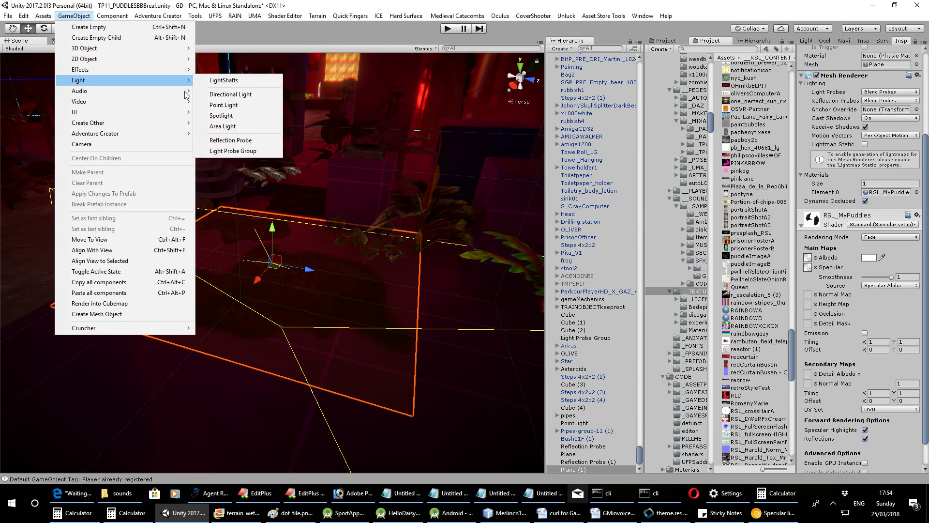
click(260, 140)
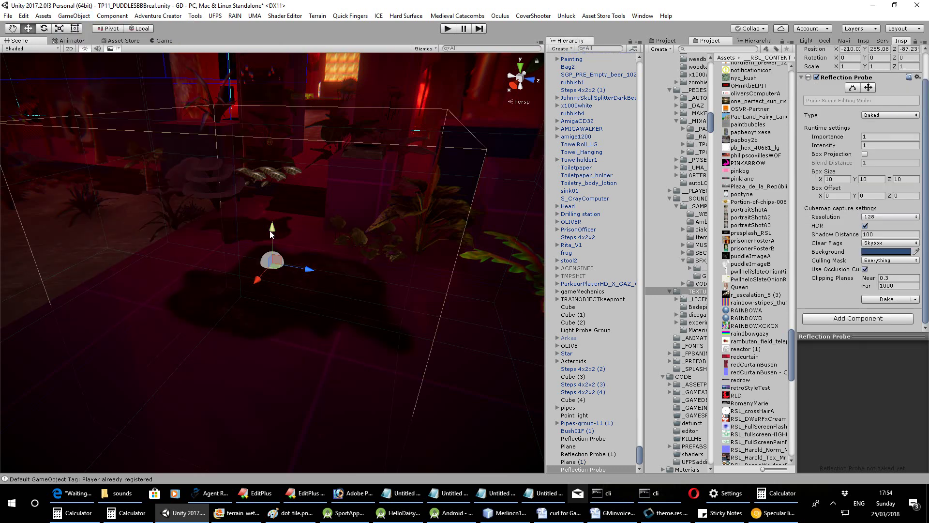
drag(271, 234, 270, 135)
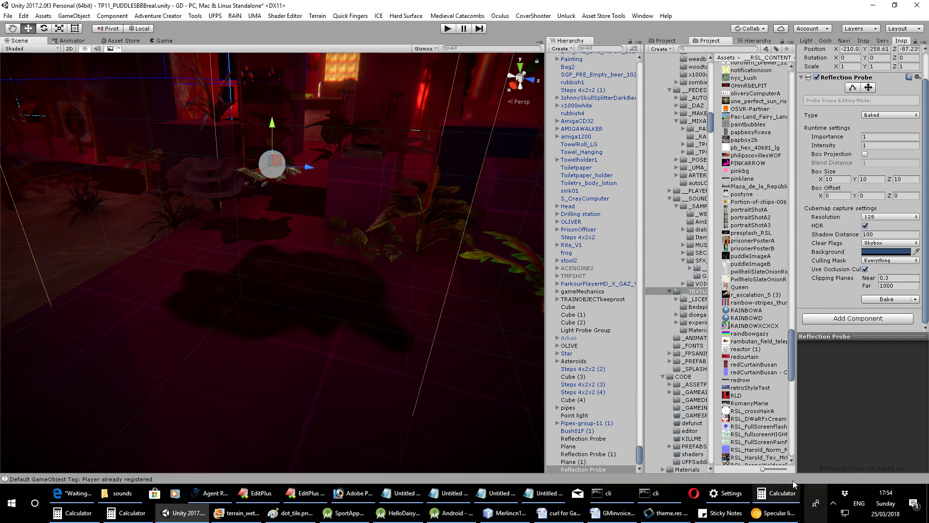
click(835, 503)
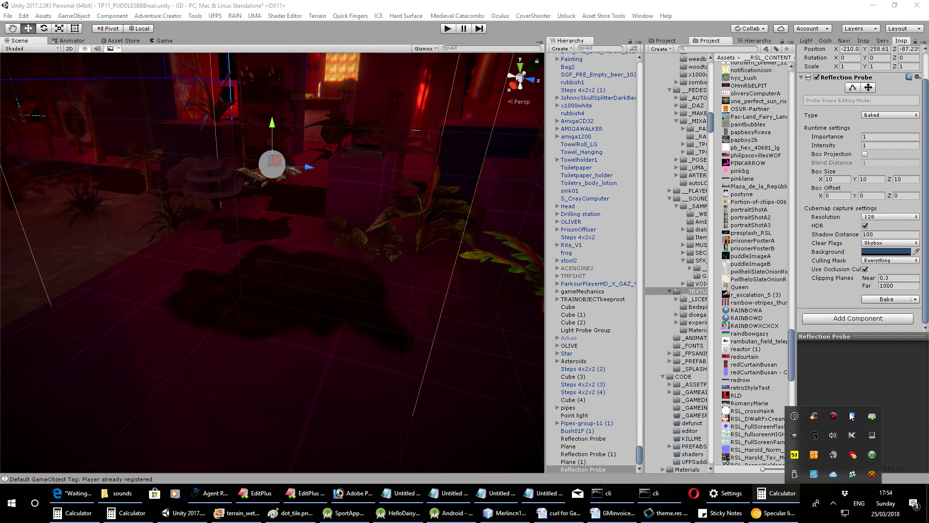
click(835, 416)
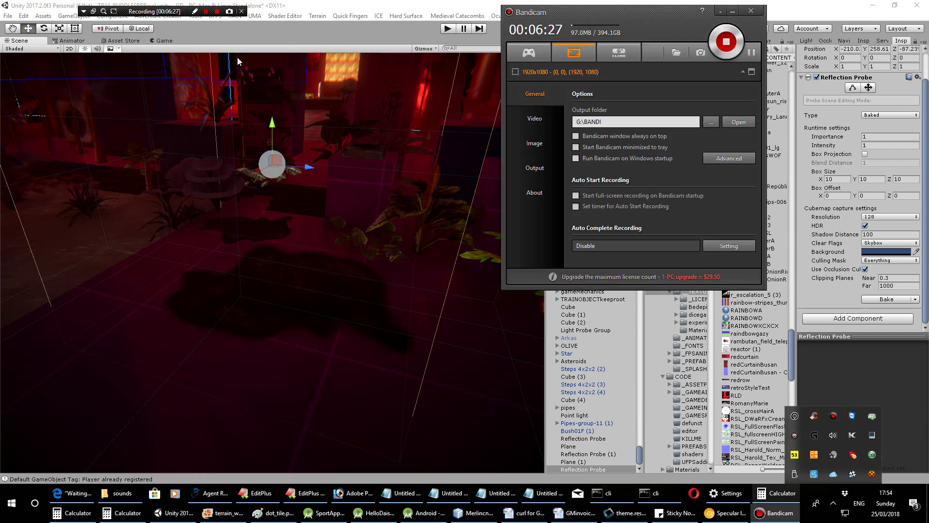
click(209, 12)
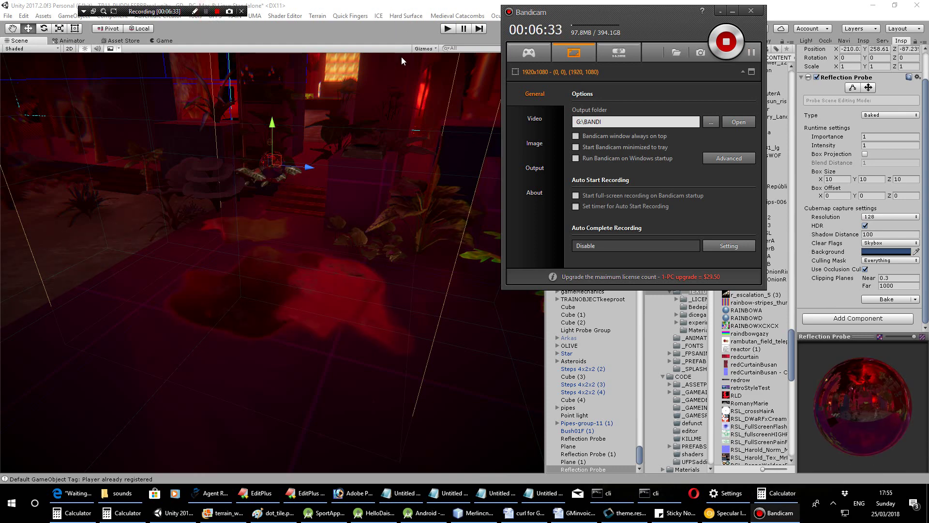
click(394, 37)
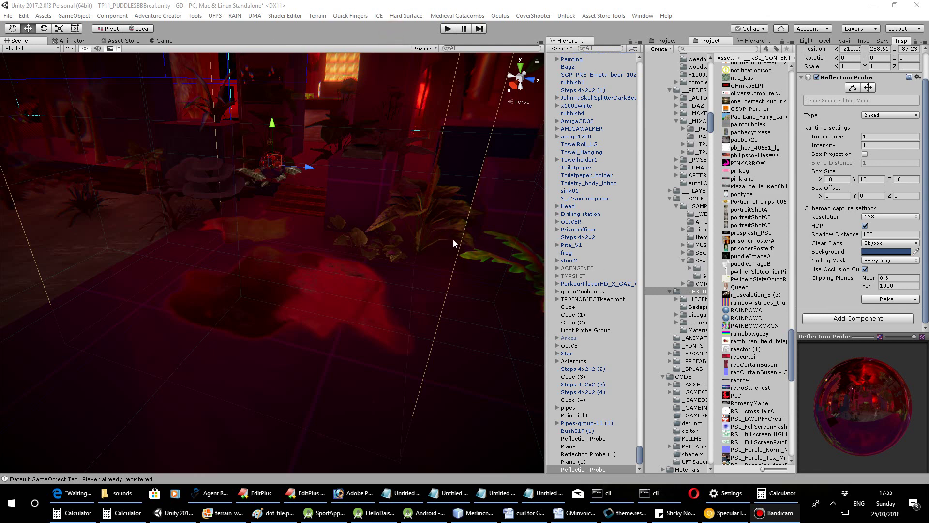
right_drag(424, 219, 395, 245)
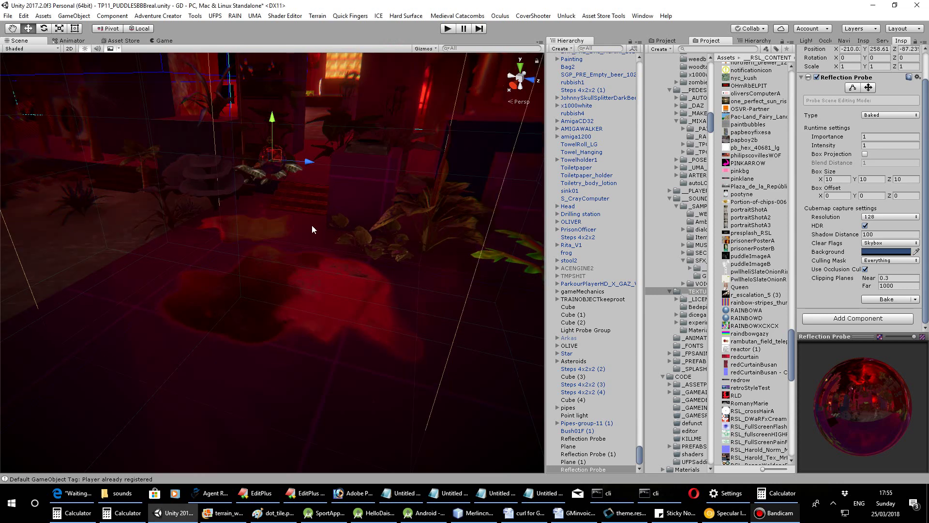
right_drag(296, 217, 425, 288)
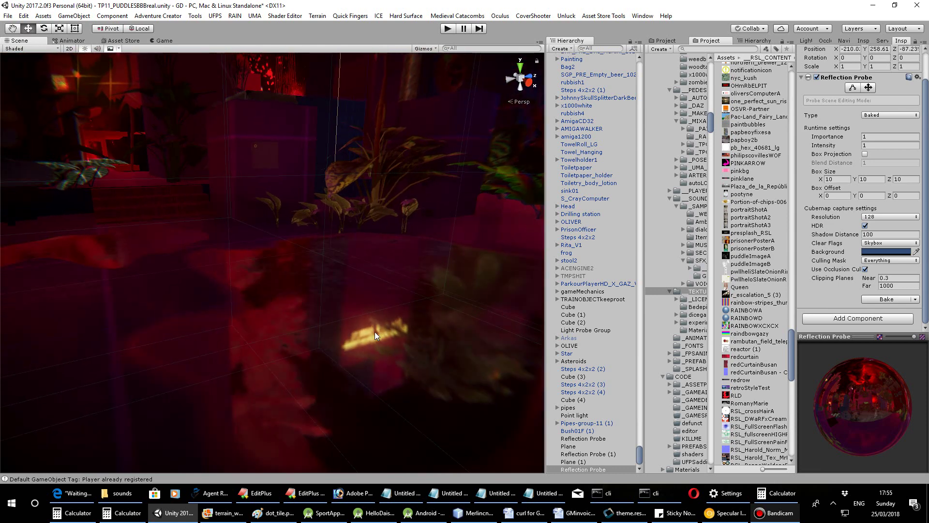
scroll(375, 332, down, 5)
middle_drag(464, 169, 431, 182)
right_drag(432, 182, 275, 317)
alt+drag(274, 318, 458, 365)
middle_drag(440, 333, 290, 442)
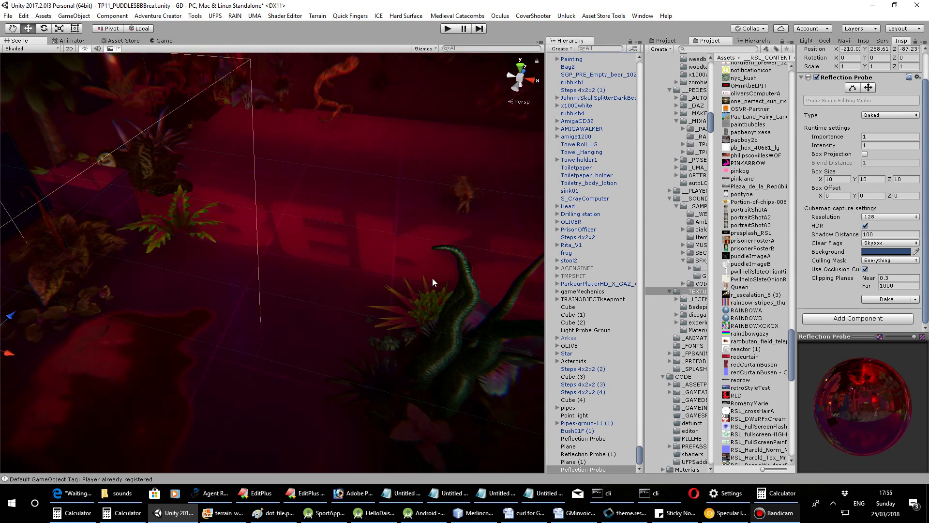
middle_drag(205, 92, 336, 93)
right_drag(216, 425, 315, 313)
alt+drag(316, 313, 127, 259)
scroll(131, 306, up, 5)
right_drag(132, 306, 286, 312)
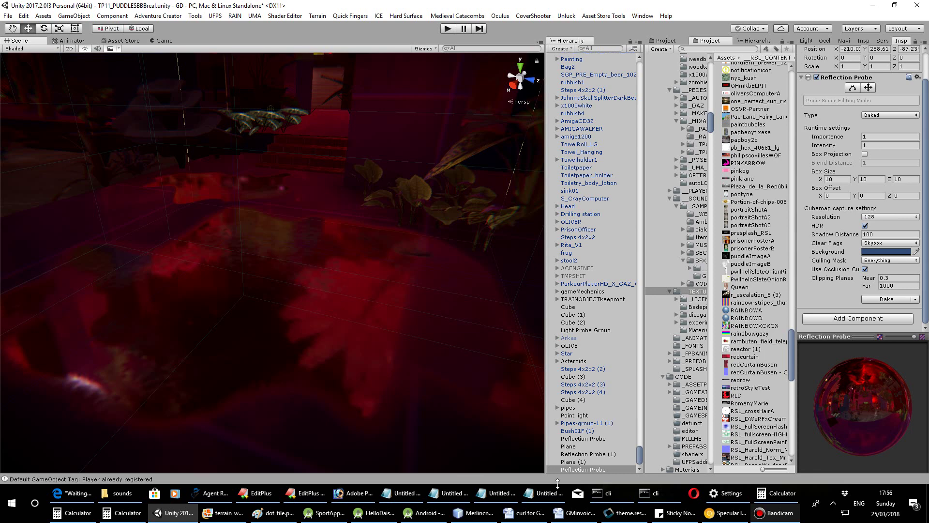
Select the puddle plane and open the Normal Map texture picker filtered by 'wate'
click(582, 461)
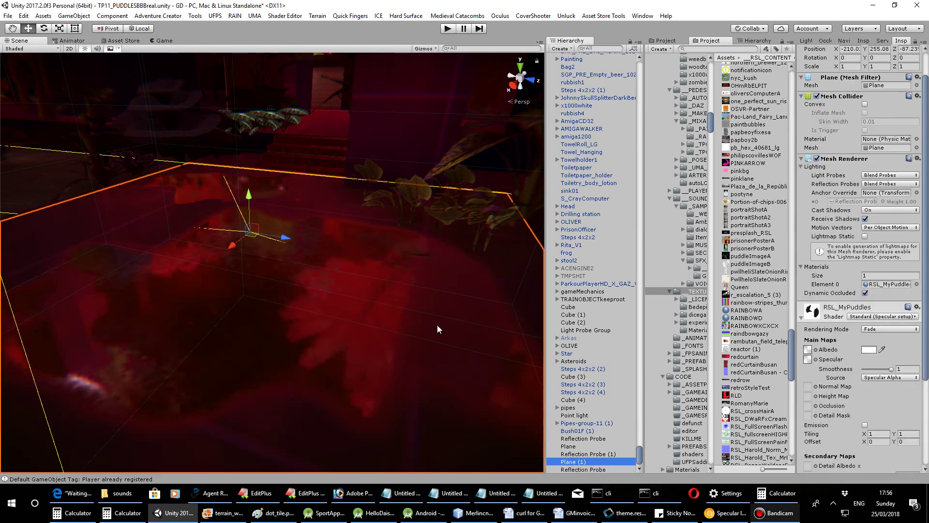
right_drag(438, 325, 381, 357)
click(816, 386)
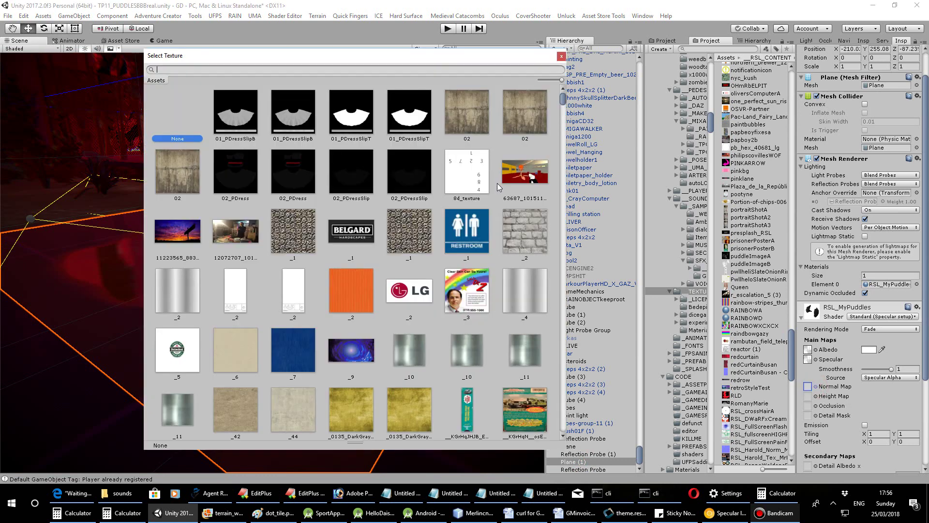
text(w)
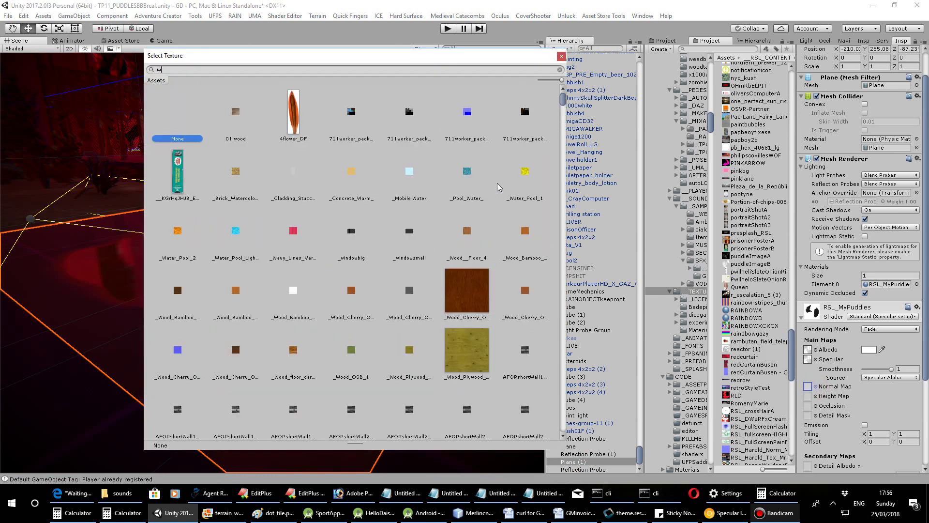
text(at)
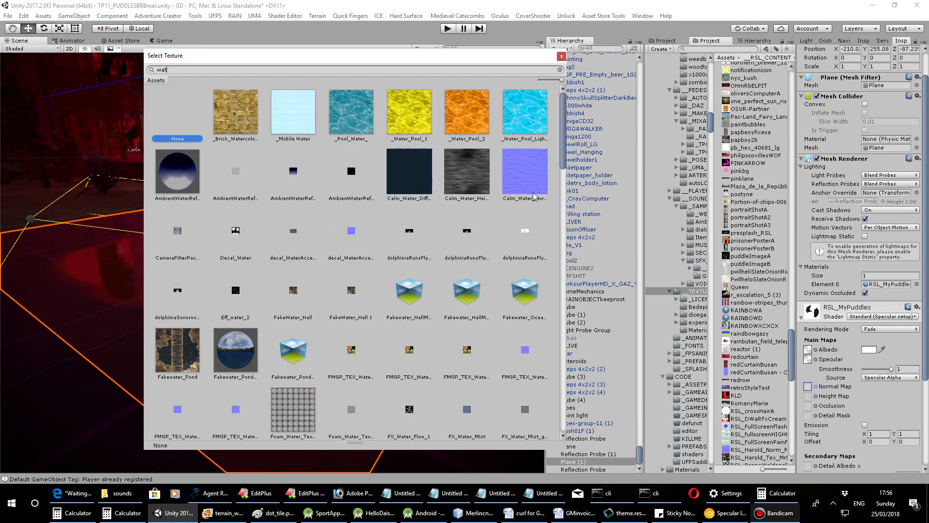
text(er)
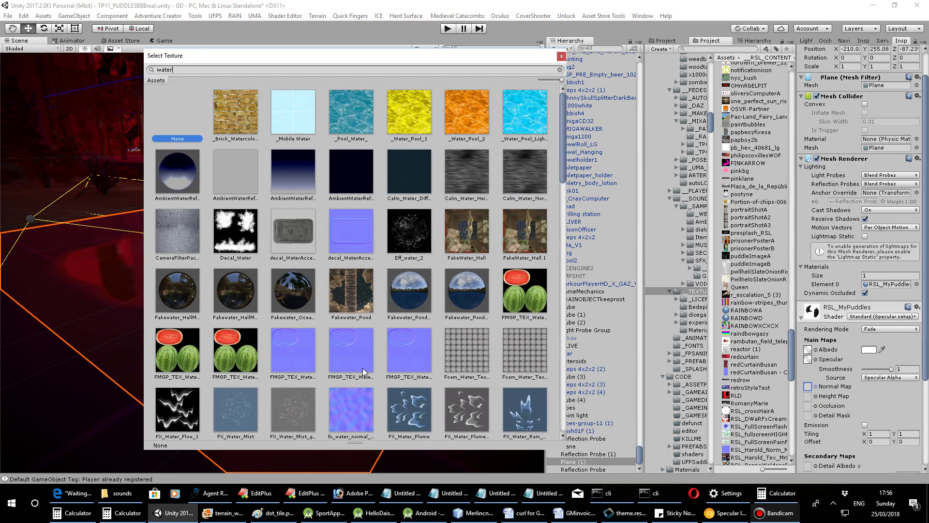
scroll(362, 367, down, 4)
Preview fx_water_normal, Water drop, water_FX_n and water_indoor_00_bump as the normal map
click(361, 300)
drag(380, 53, 665, 43)
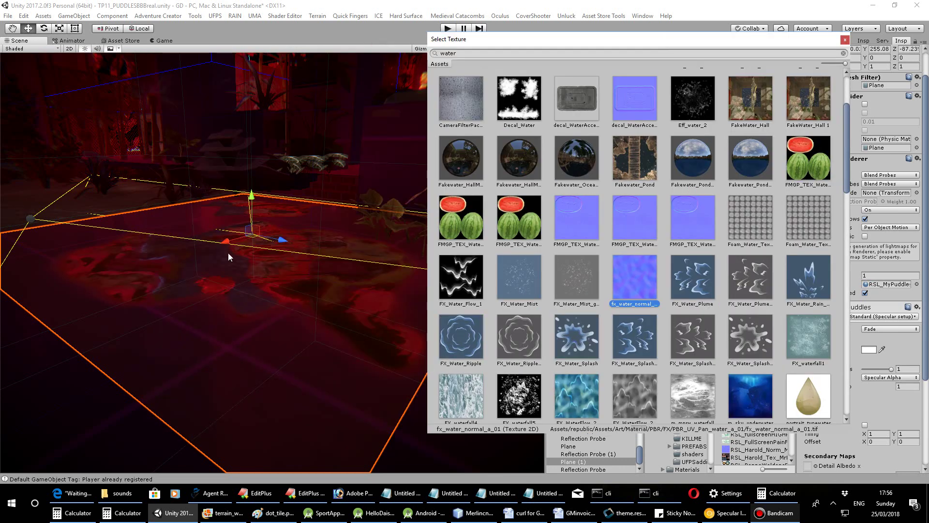
scroll(182, 253, up, 10)
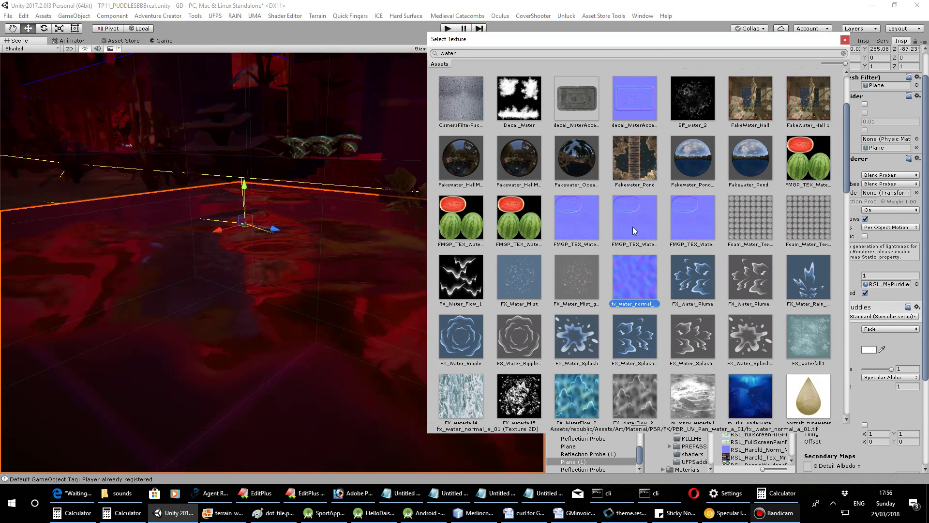
scroll(641, 246, down, 15)
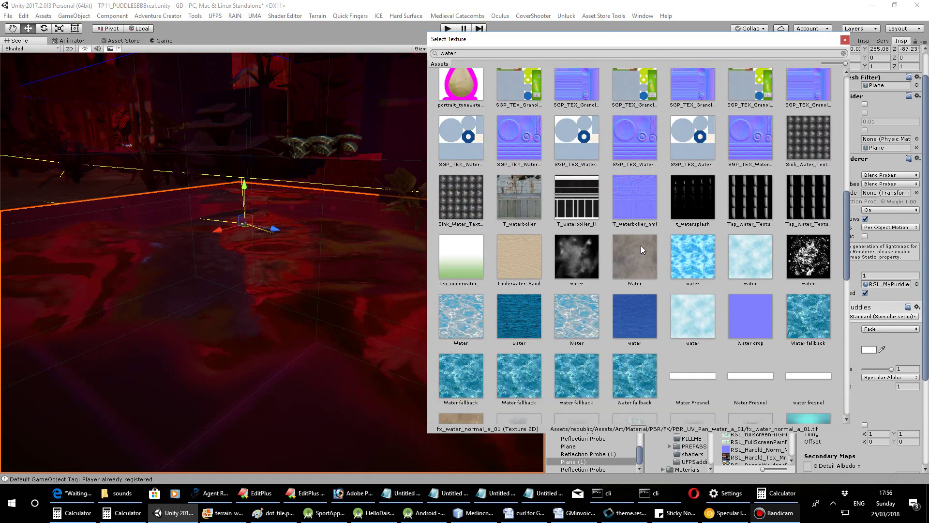
click(763, 316)
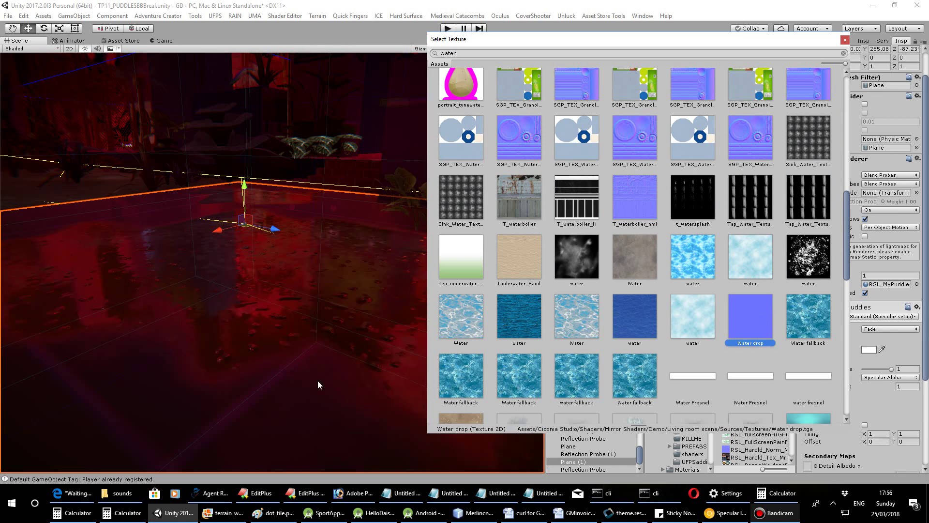
scroll(326, 344, up, 4)
scroll(326, 344, up, 3)
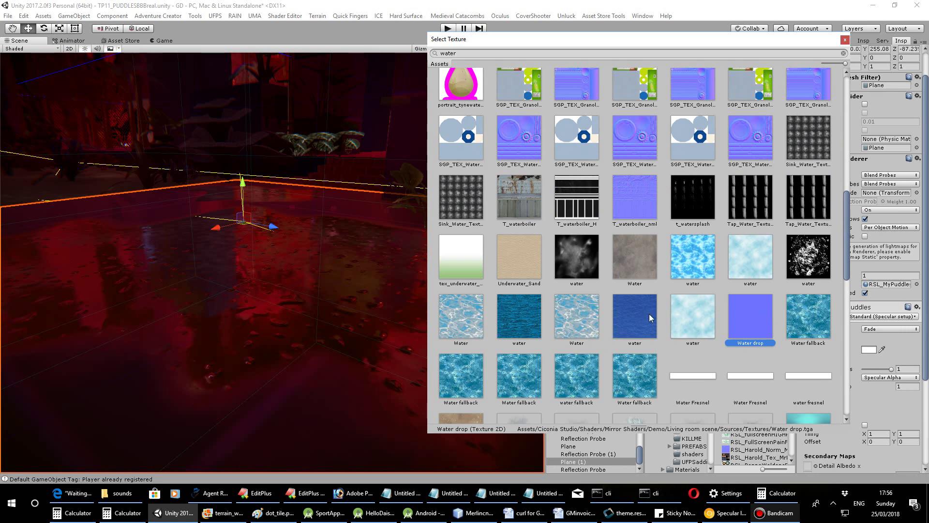
scroll(488, 310, down, 6)
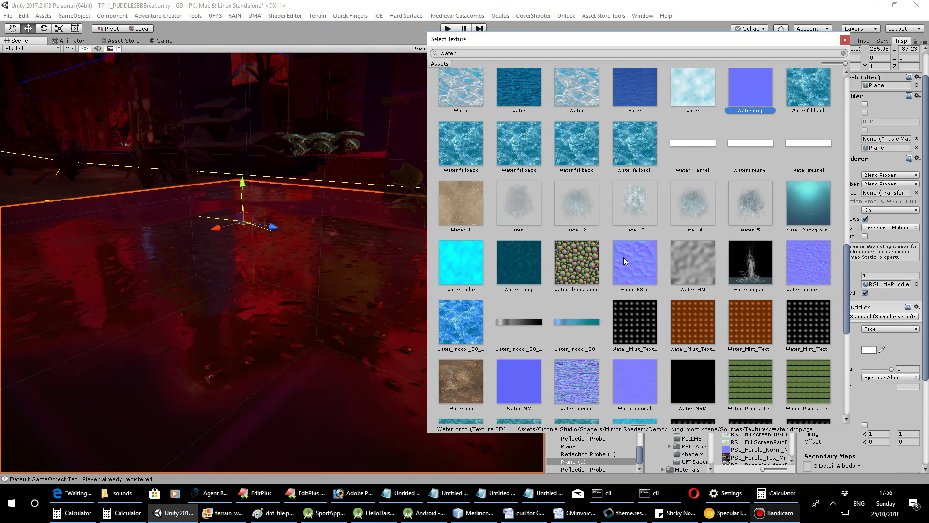
click(623, 262)
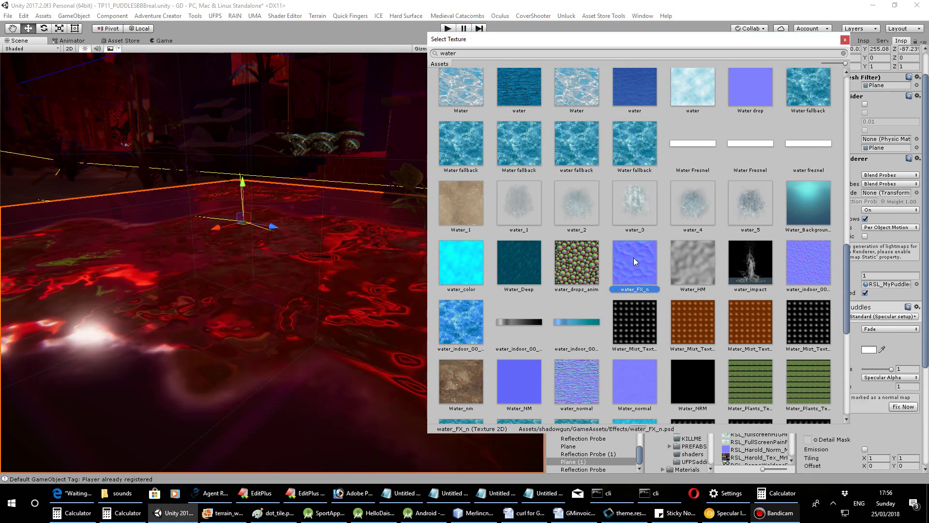
click(818, 275)
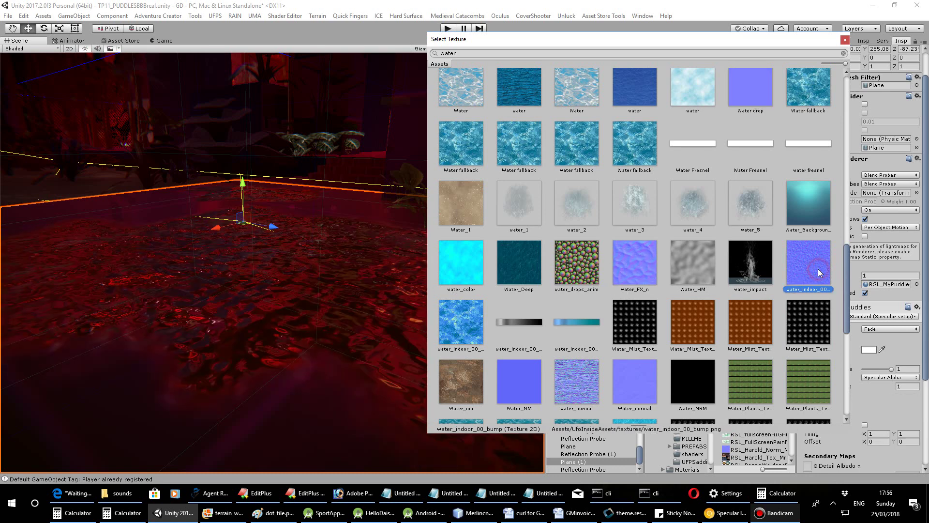
Compare Water_normal with Water_NM, then assign Water_normal as the puddle's normal map
click(646, 392)
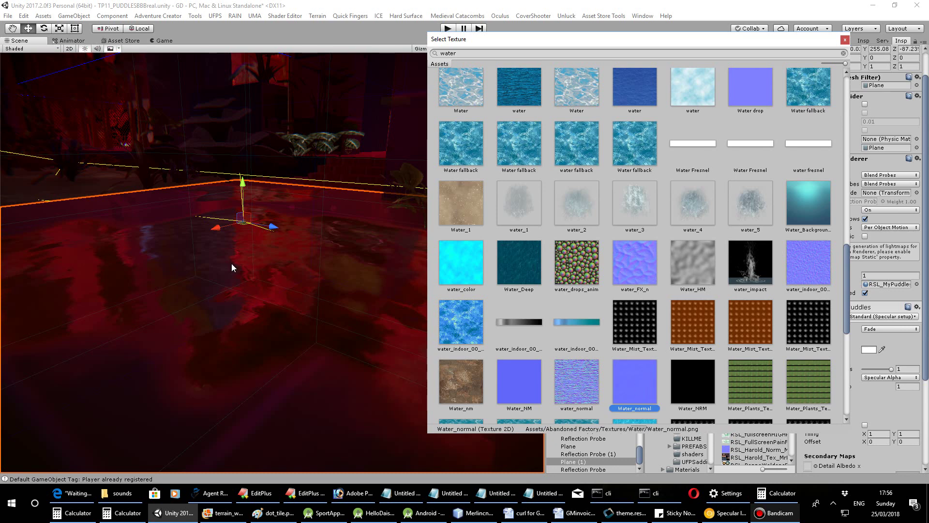
scroll(231, 264, down, 4)
scroll(232, 264, up, 5)
scroll(232, 264, up, 1)
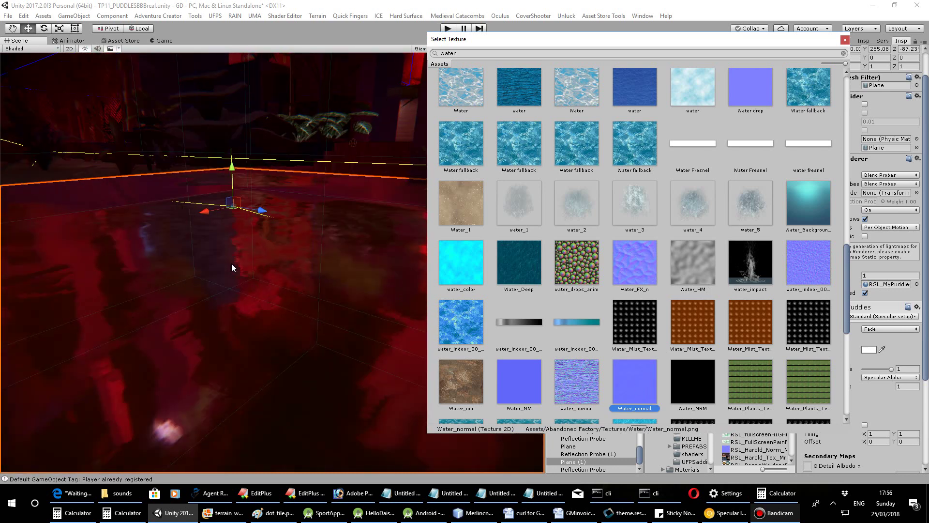
click(507, 388)
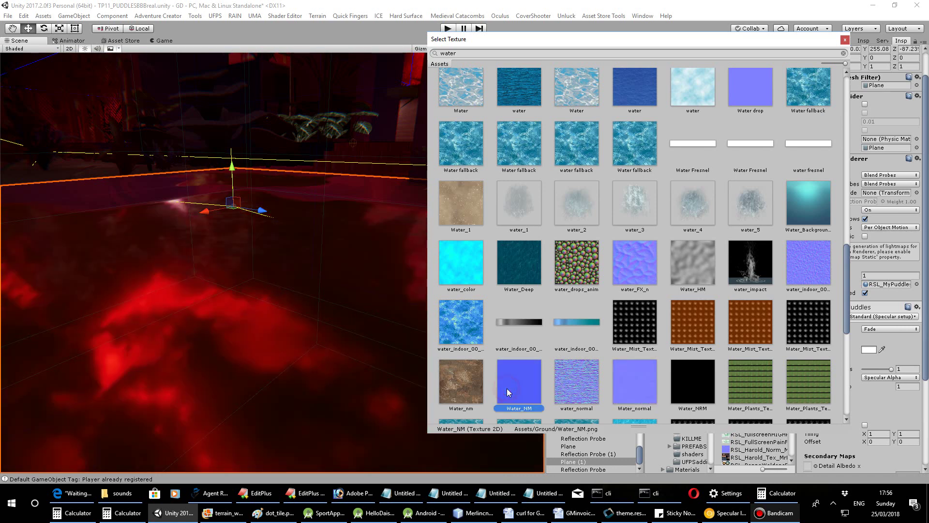
click(641, 385)
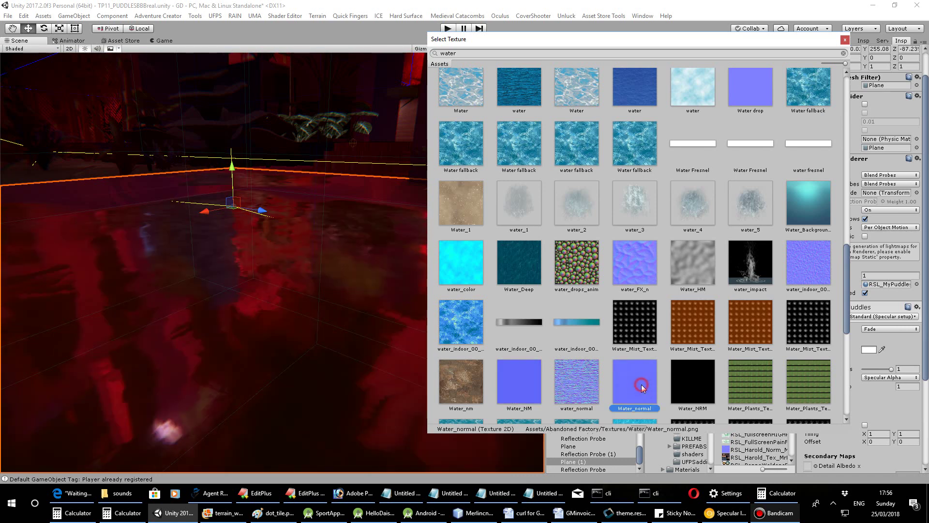
double_click(641, 384)
alt+drag(204, 280, 228, 309)
right_drag(228, 309, 209, 302)
scroll(208, 300, up, 5)
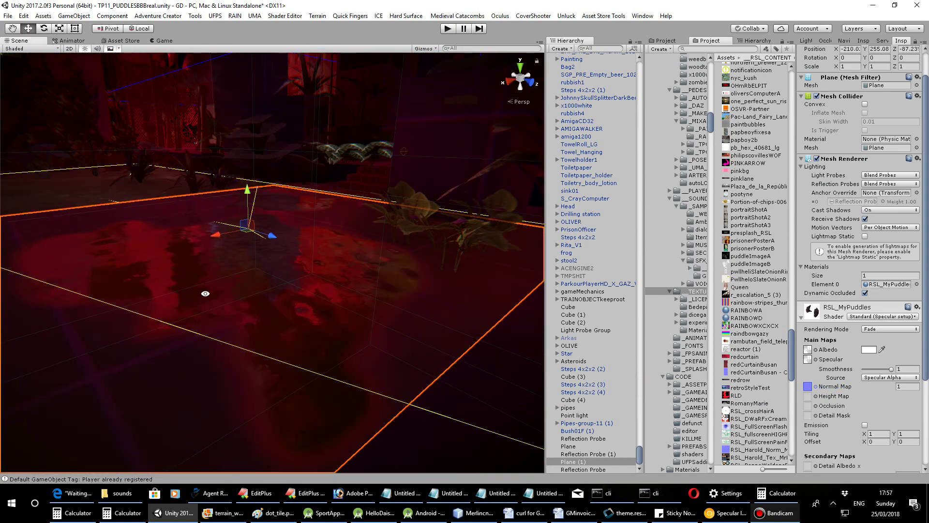
mouse_move(881, 389)
mouse_down()
mouse_move(922, 389)
mouse_move(39, 393)
mouse_move(86, 388)
mouse_move(41, 383)
mouse_move(914, 378)
mouse_move(876, 373)
mouse_up()
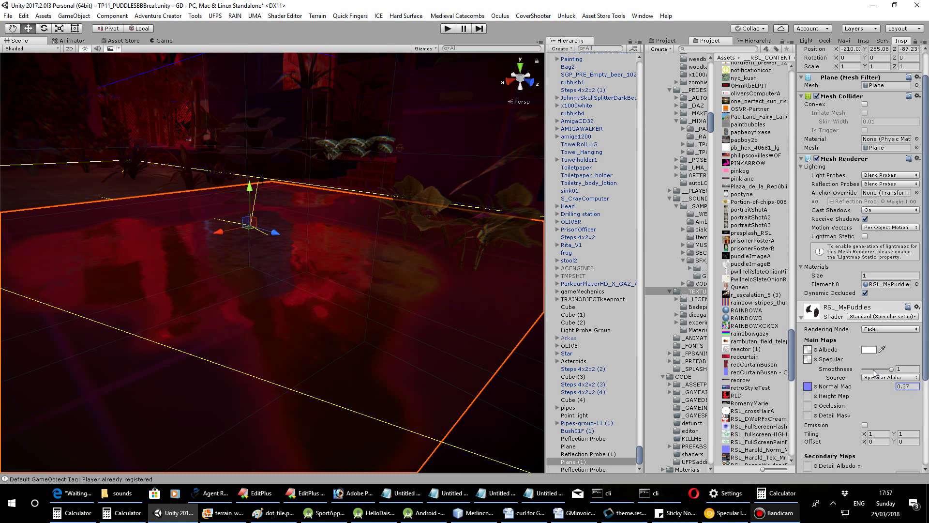
mouse_move(864, 368)
mouse_down()
mouse_move(847, 363)
mouse_move(865, 385)
mouse_up()
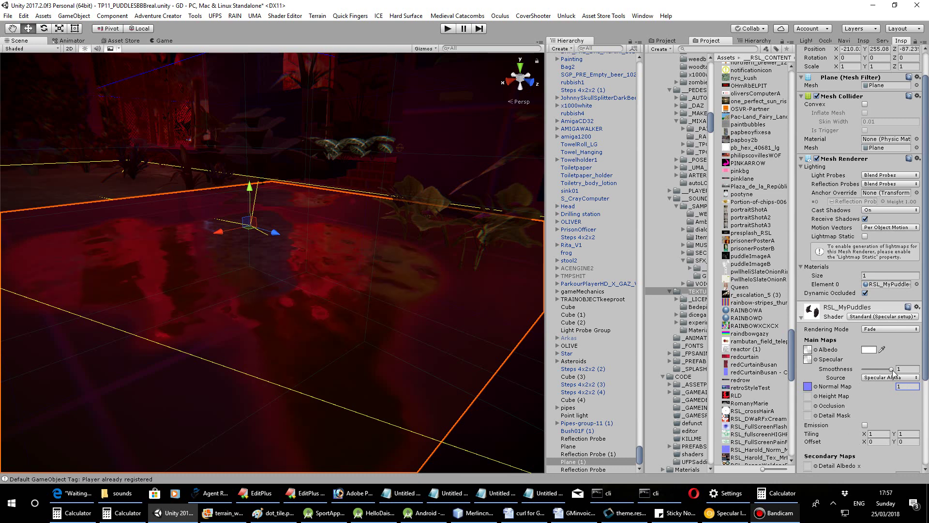
drag(892, 370, 923, 383)
alt+drag(305, 246, 300, 265)
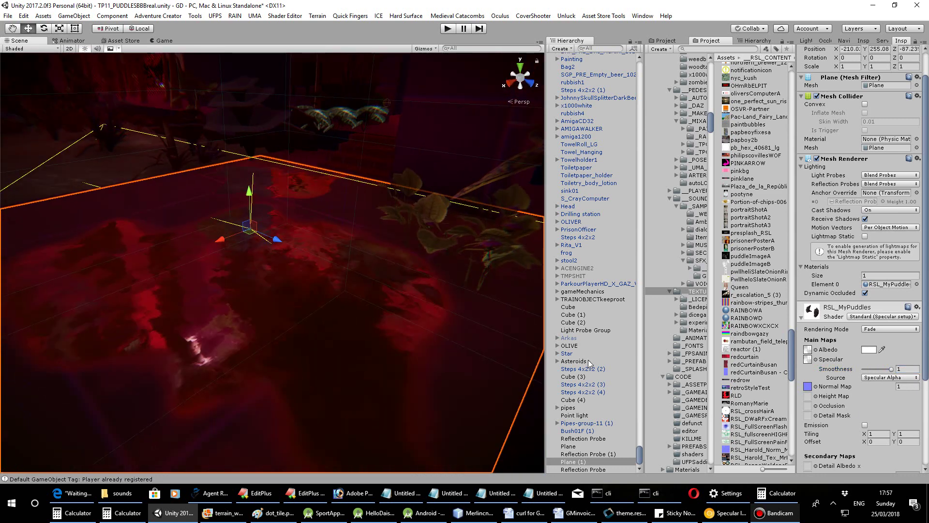
Set the Reflection Probe's resolution to 1024, then bring up Bandicam from the taskbar
click(604, 455)
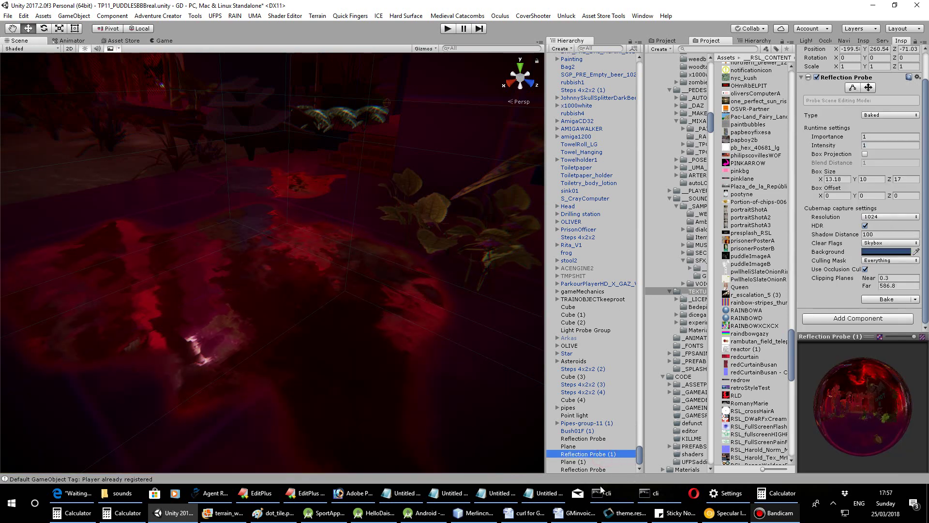
click(590, 470)
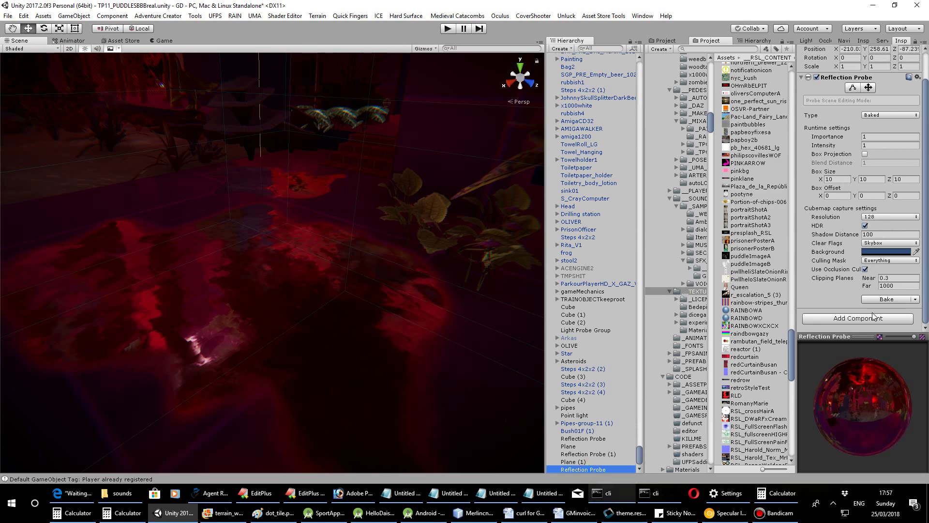
click(886, 217)
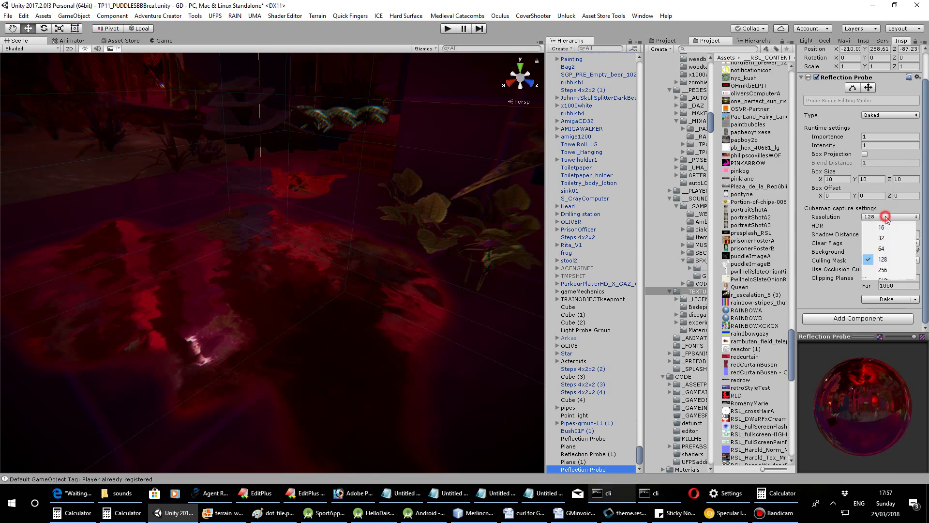
click(902, 292)
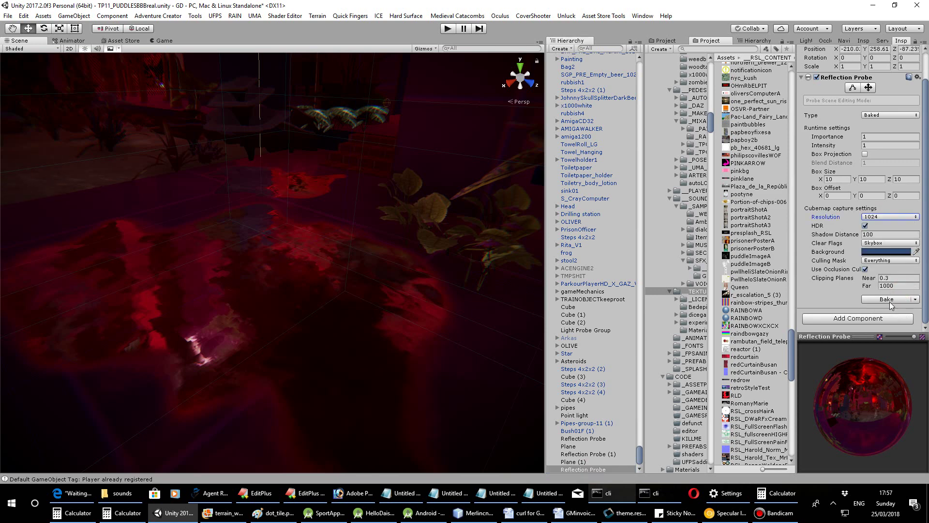
click(780, 513)
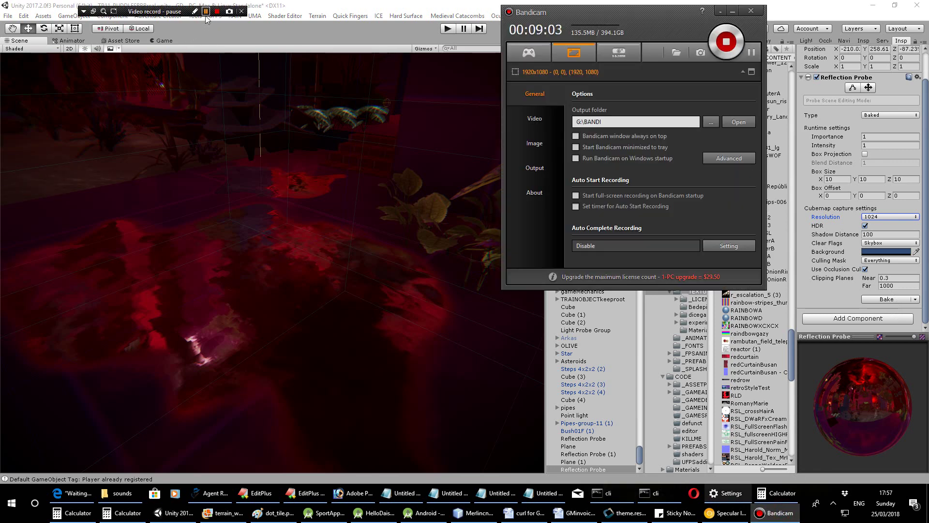
Resume the Bandicam recording and minimize its window
click(206, 12)
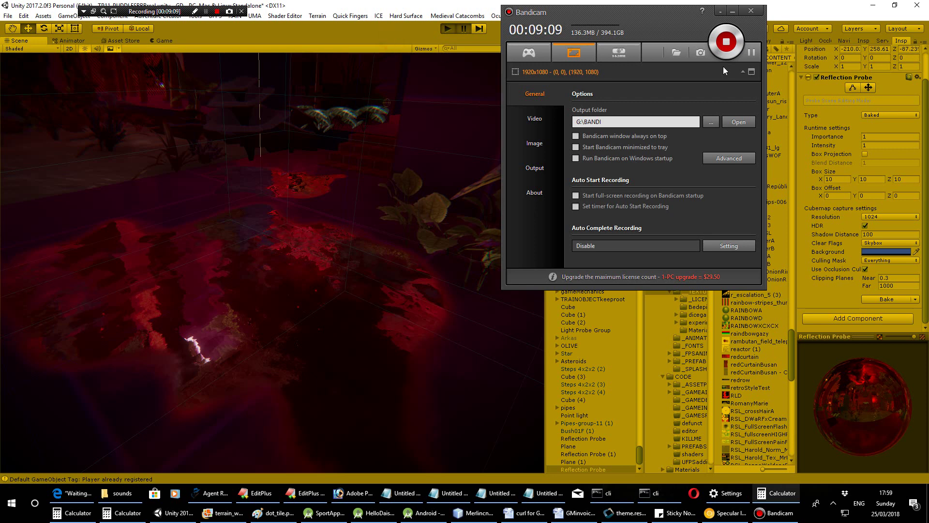
click(722, 11)
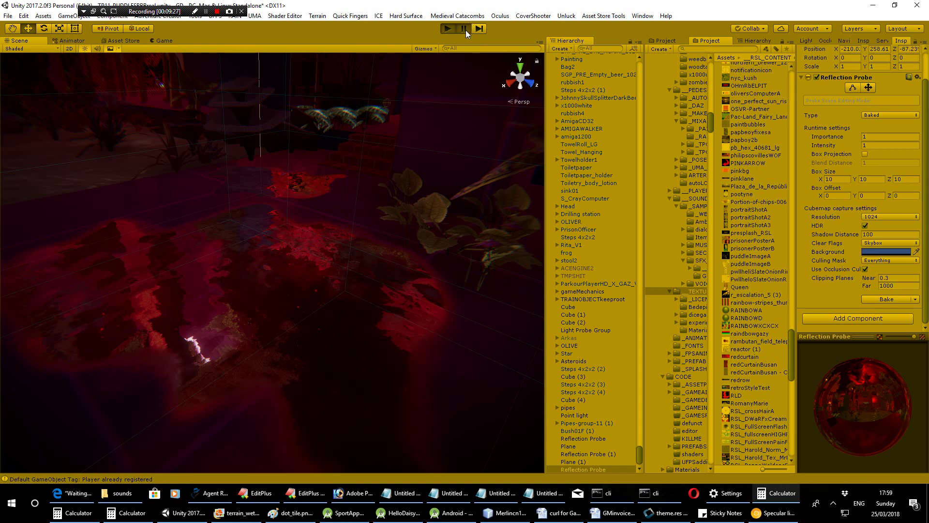
Resume recording, walk the player forward with W to the puddle, then reopen Bandicam
click(205, 11)
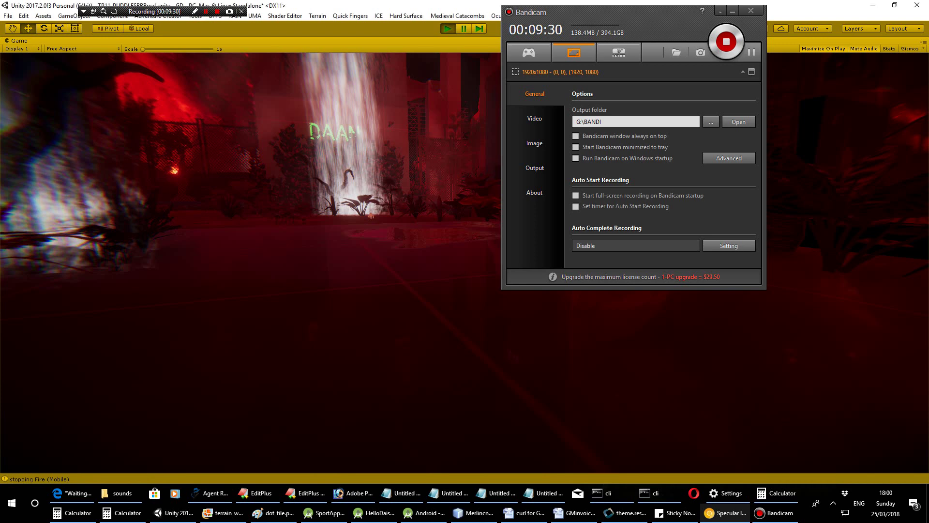
click(327, 154)
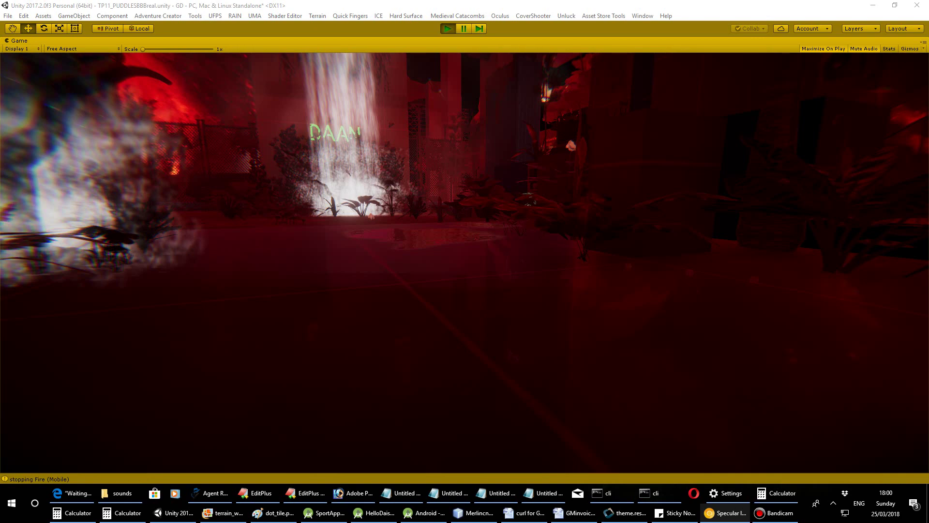
key(w)
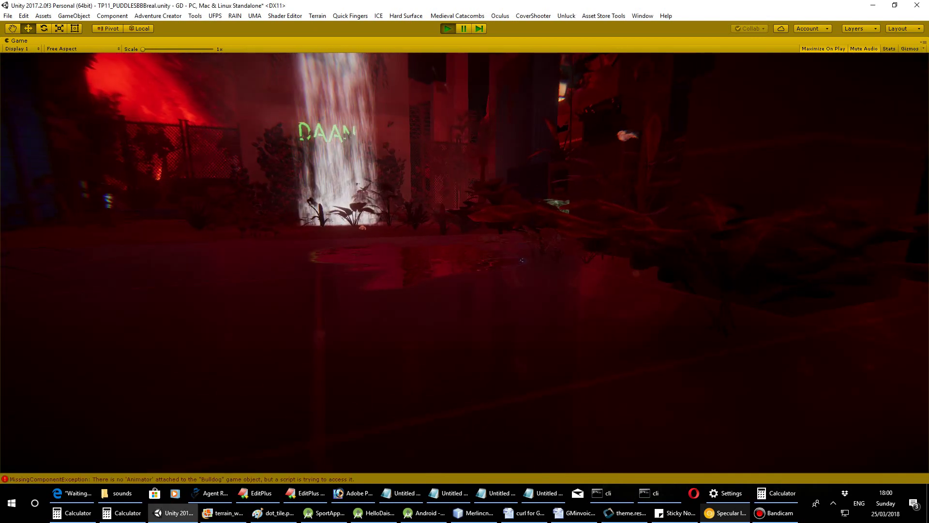
key(w)
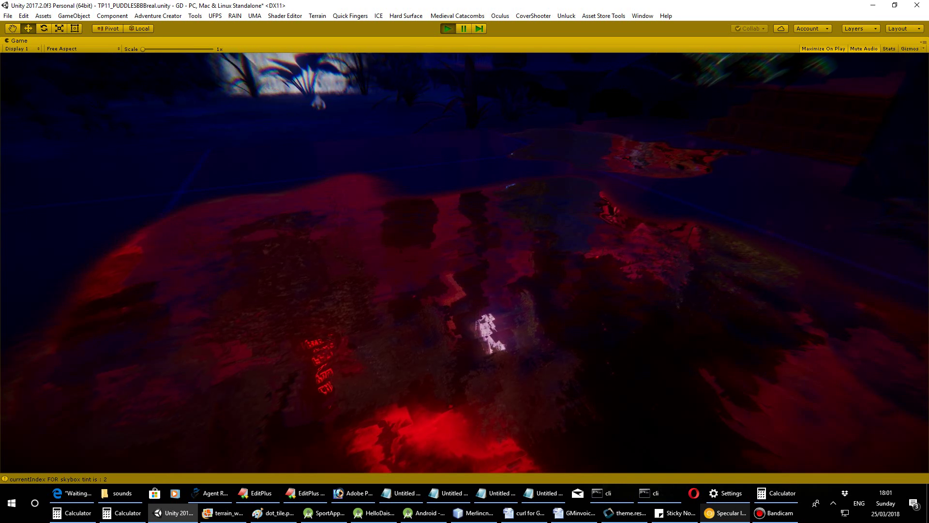
click(779, 513)
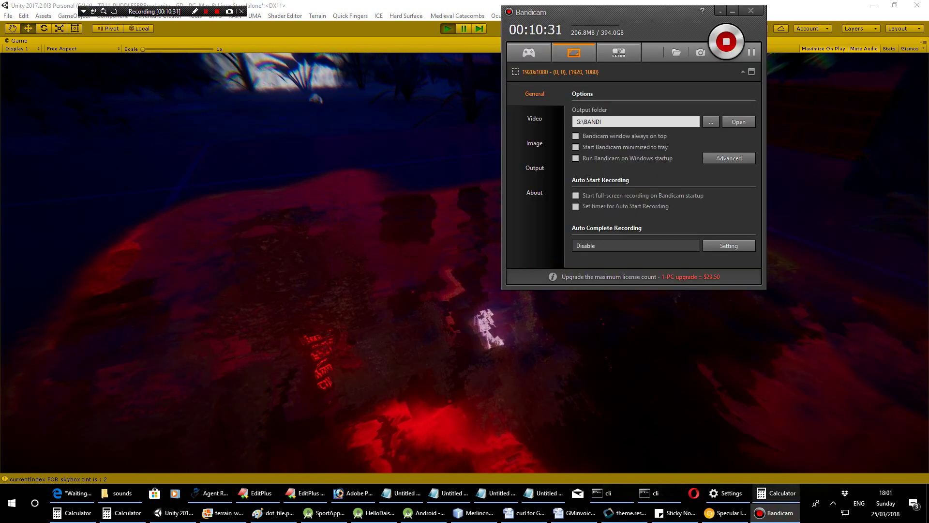